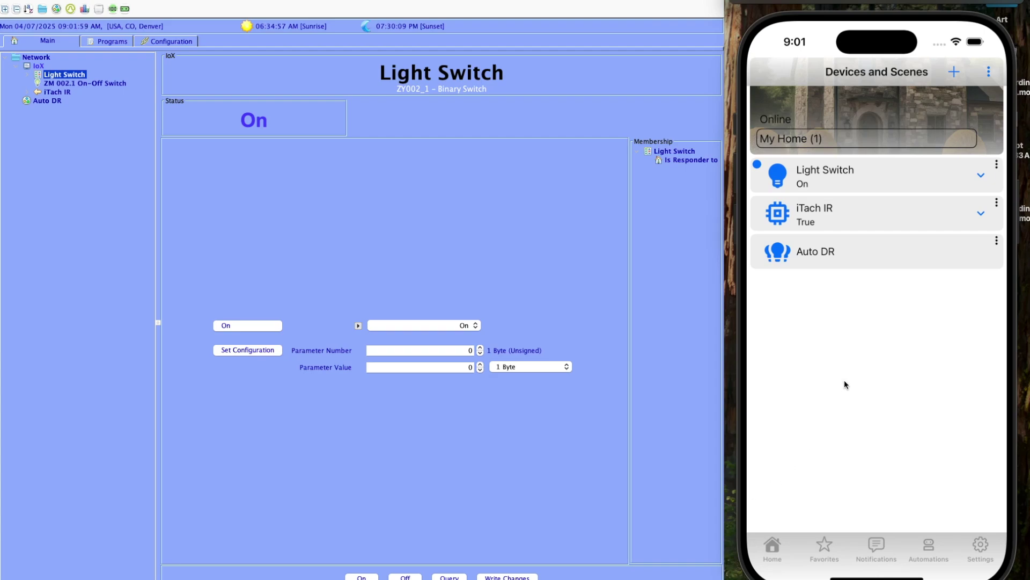
Toggle the Light Switch Off and back On, then bring up its device actions menu
click(776, 181)
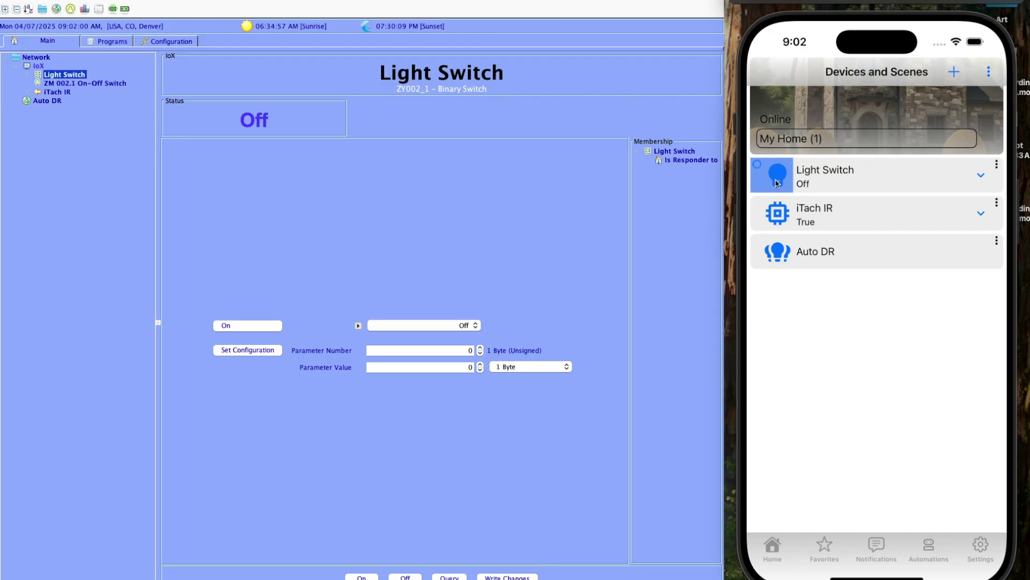
click(777, 181)
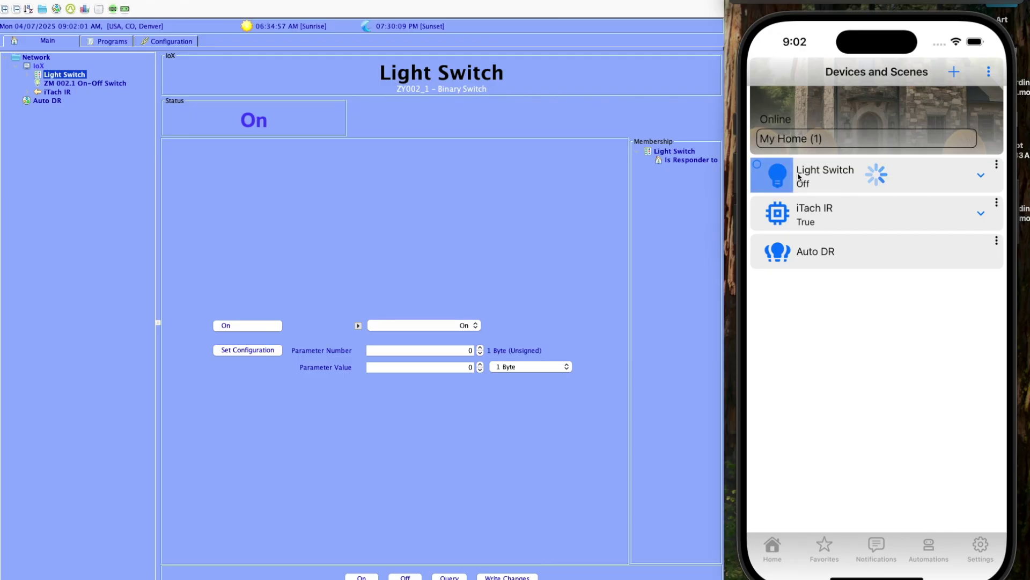
click(996, 164)
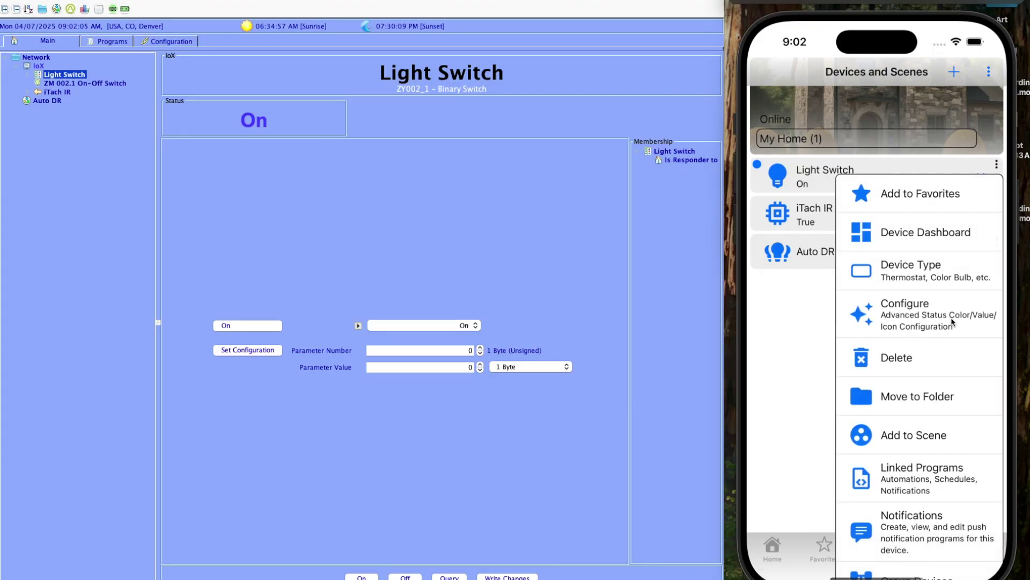
Install the Notification Plugin from the Light Switch's Notifications option and quit the IoX Admin Console
click(905, 533)
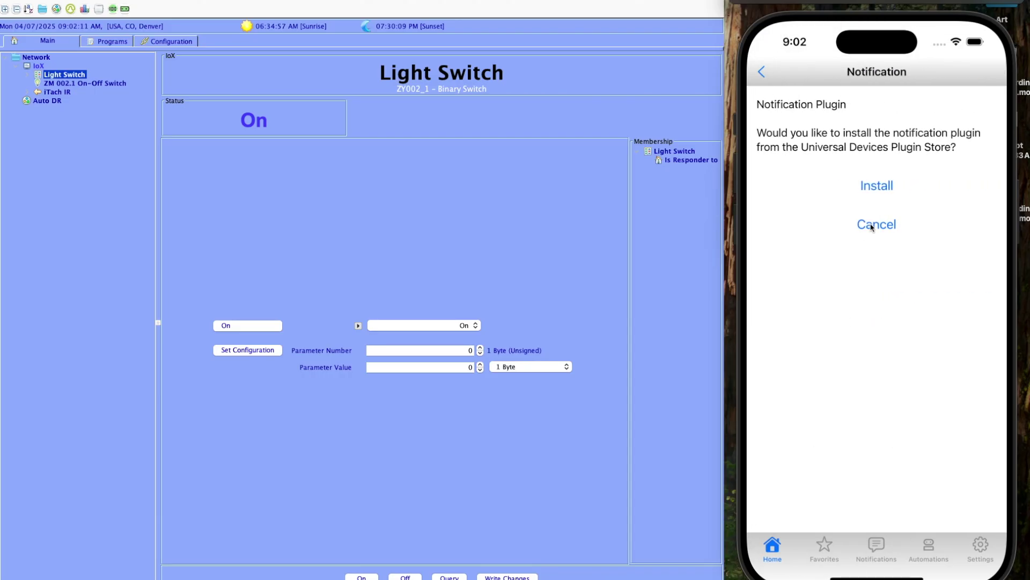
click(882, 183)
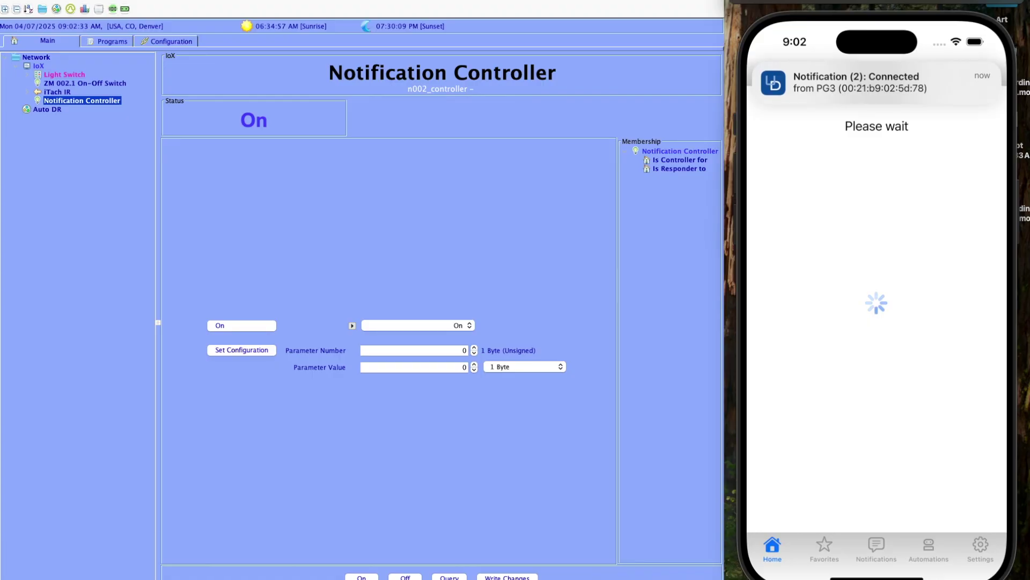
key(super+q)
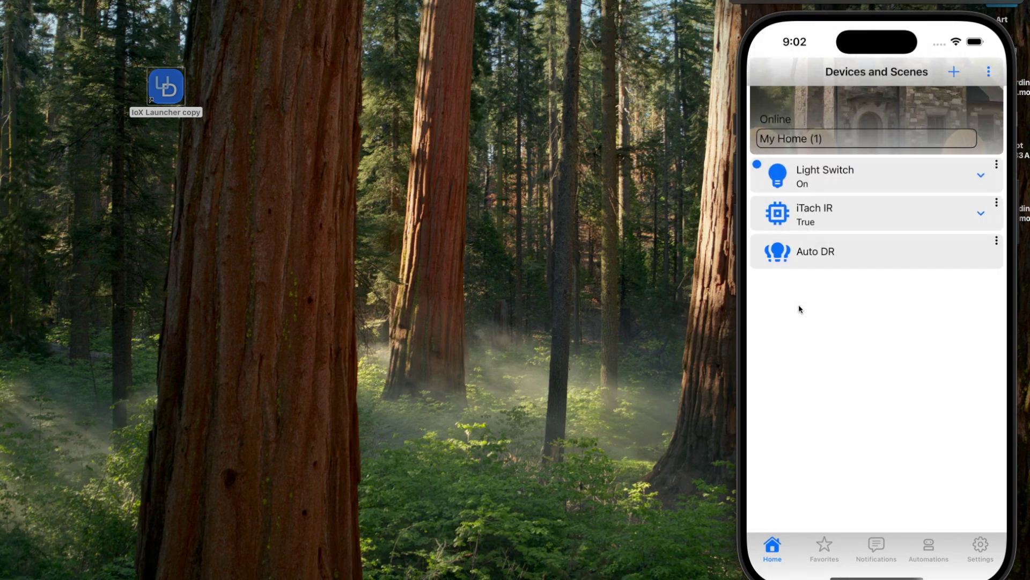
Accept the Notification Plugin acknowledgement and synchronize so a Notification Controller node appears
click(996, 165)
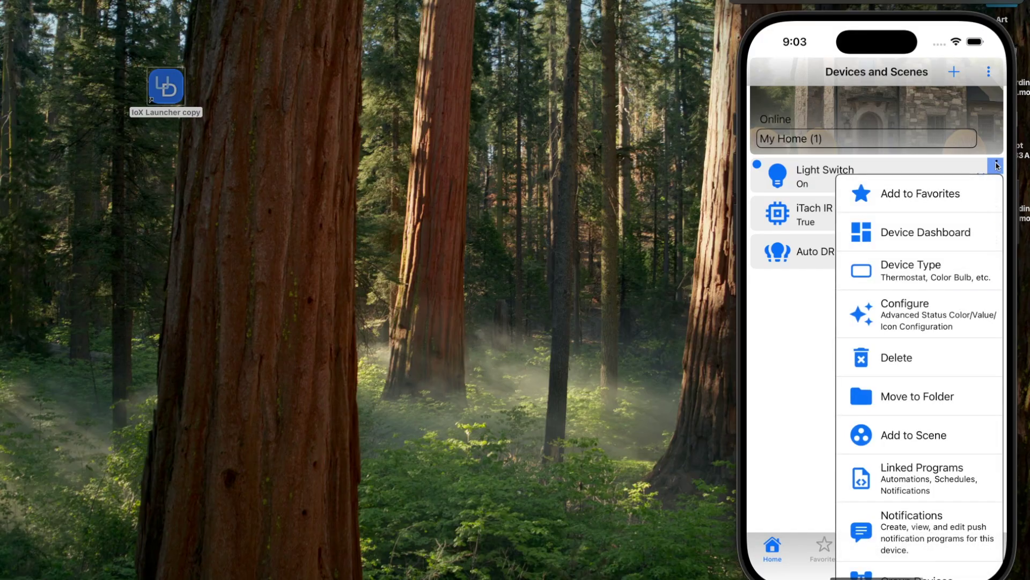
click(930, 523)
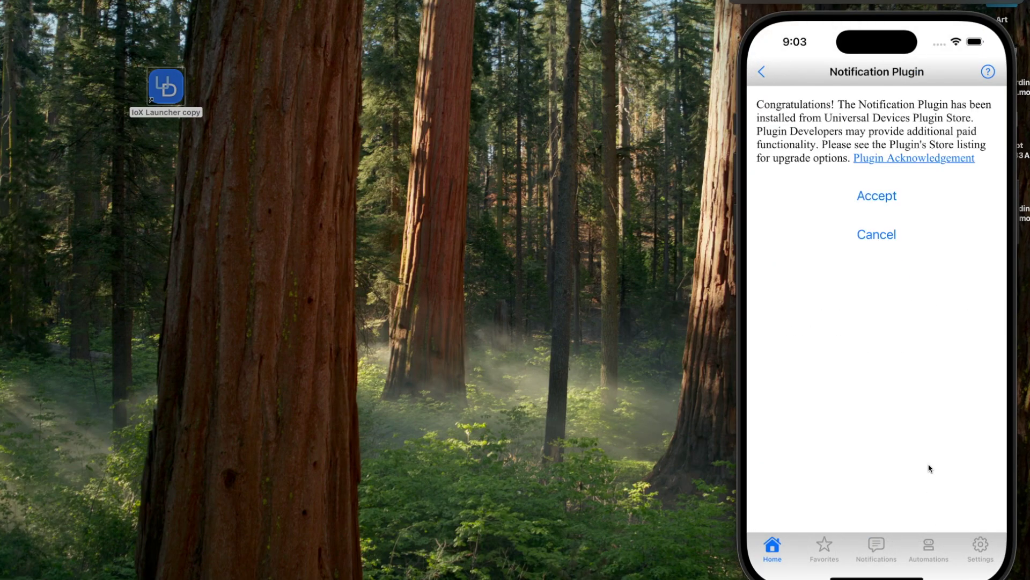
click(877, 198)
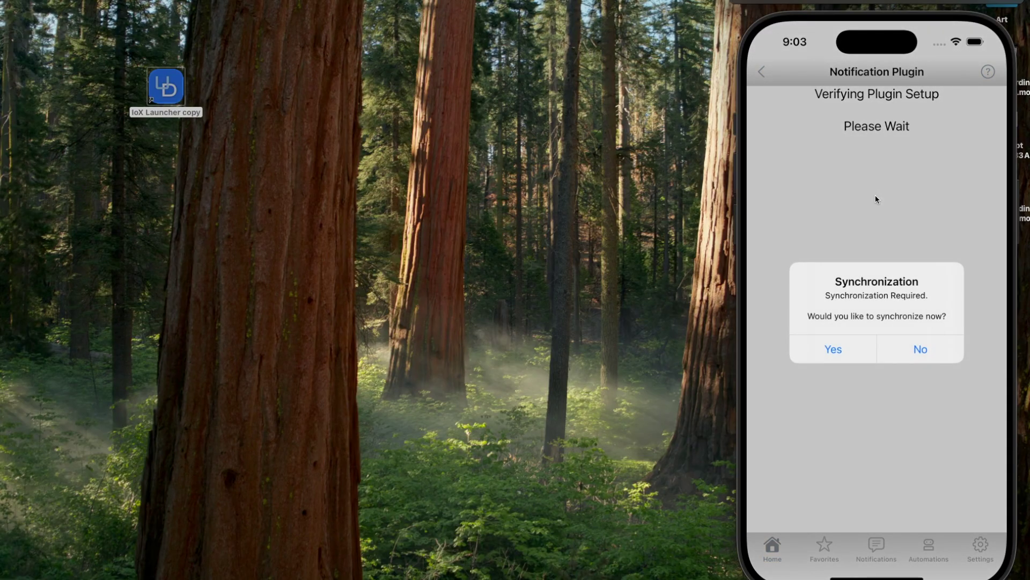
click(835, 350)
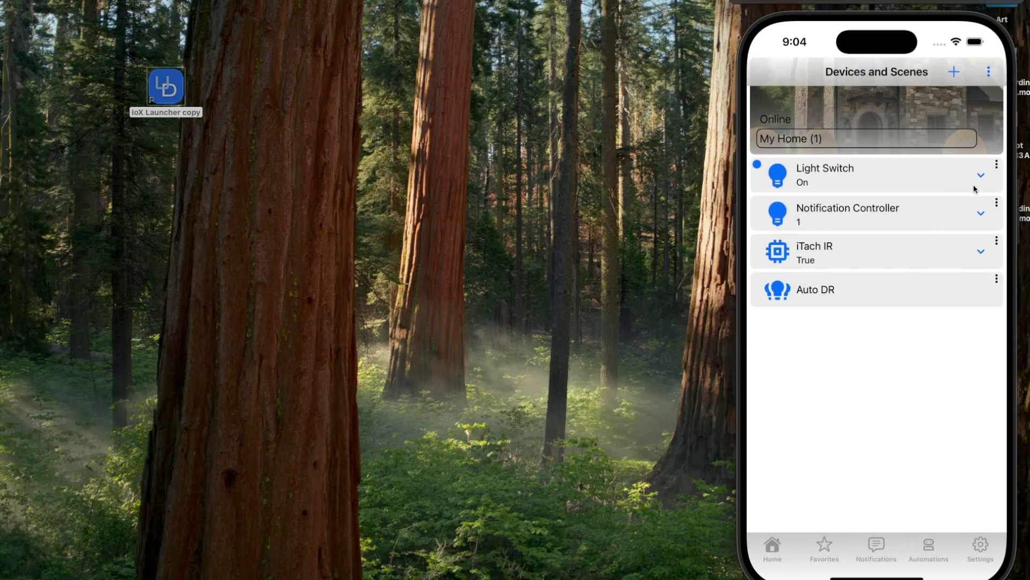
Add the Notification Light Switch program alerting on Light Switch status changes, then return to Devices and Scenes
click(996, 165)
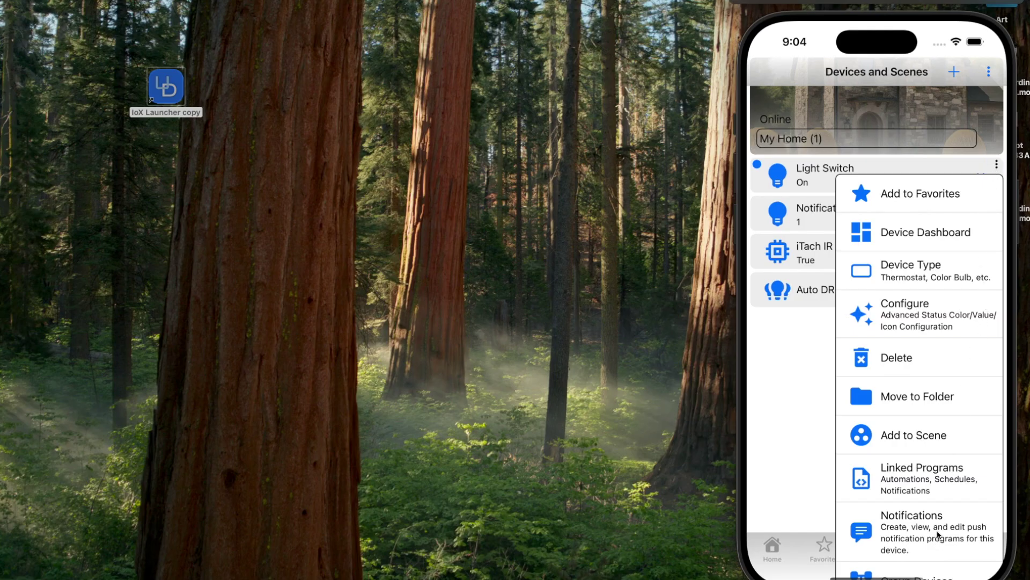
click(937, 531)
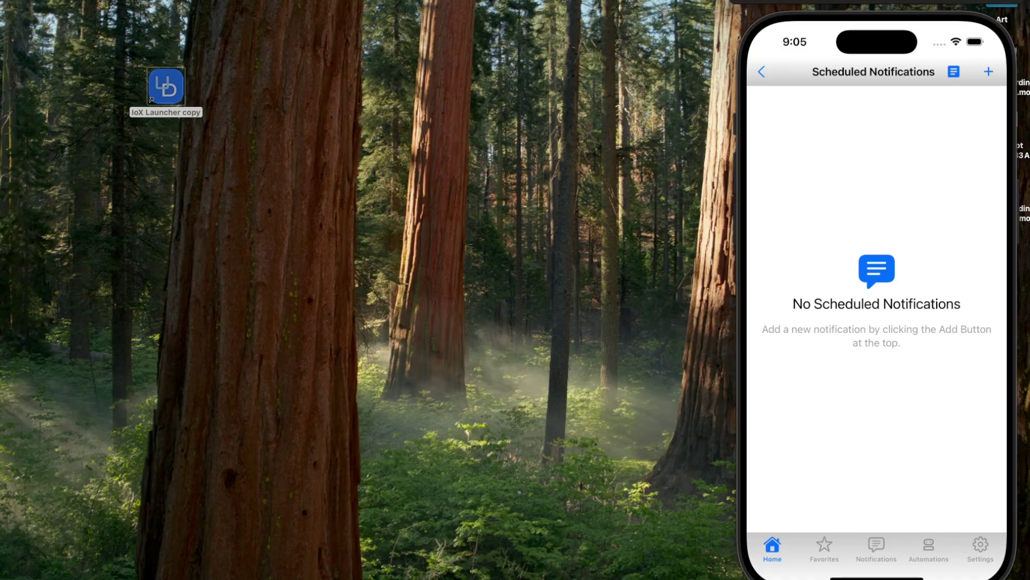
click(988, 72)
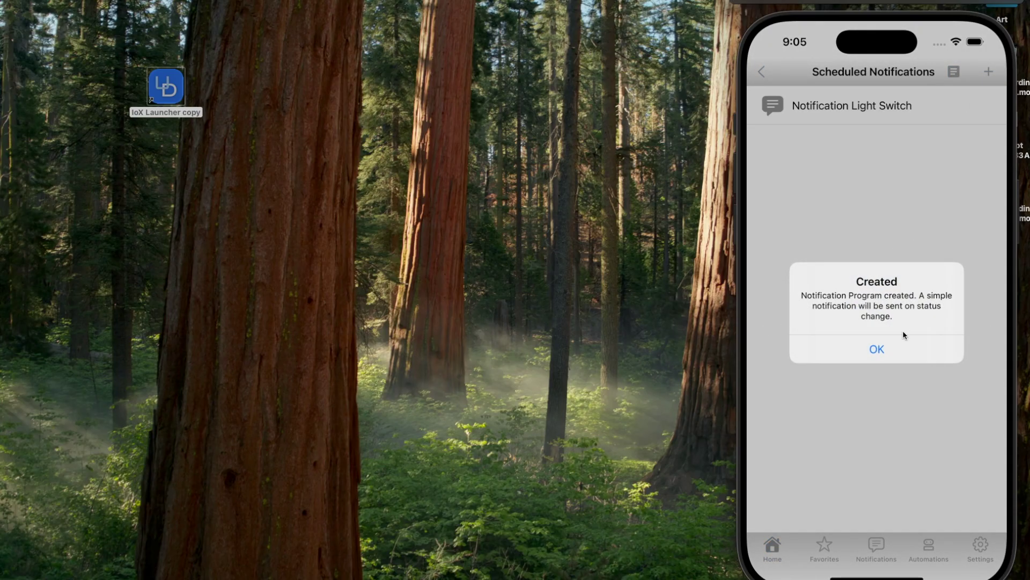
click(891, 350)
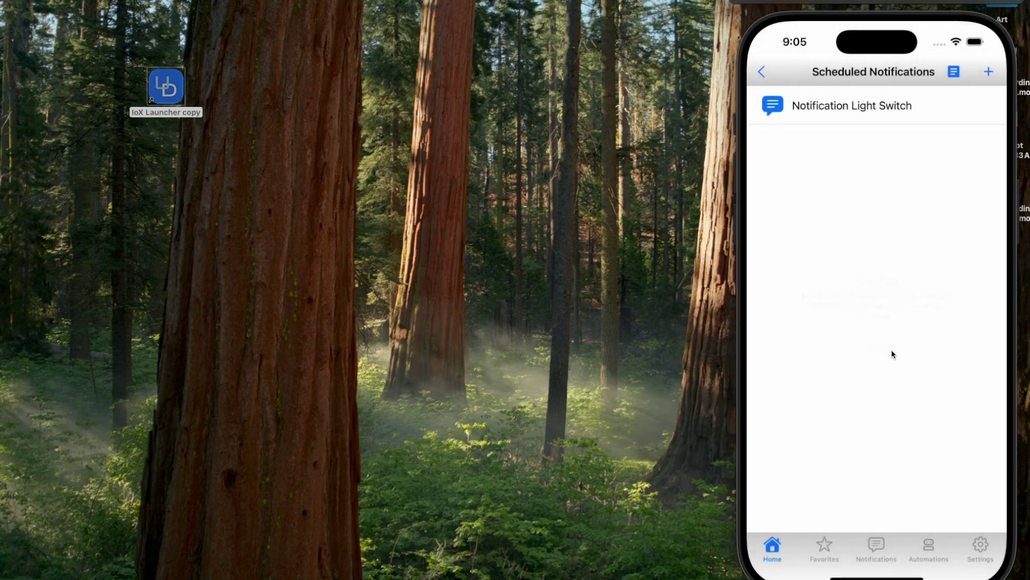
click(763, 71)
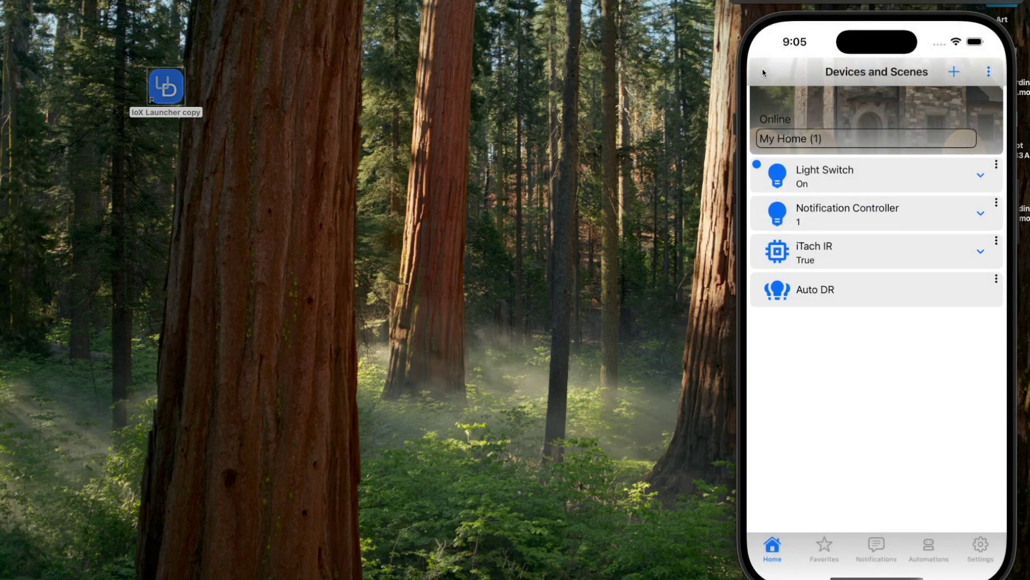
Turn the Light Switch Off then On to trigger its status-change notification banners
click(777, 174)
click(777, 174)
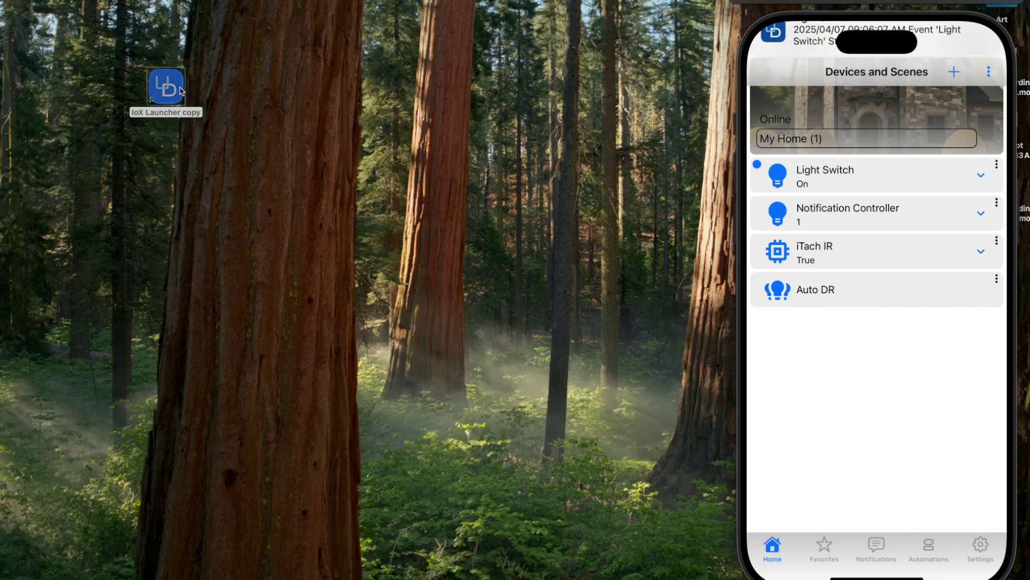
click(175, 91)
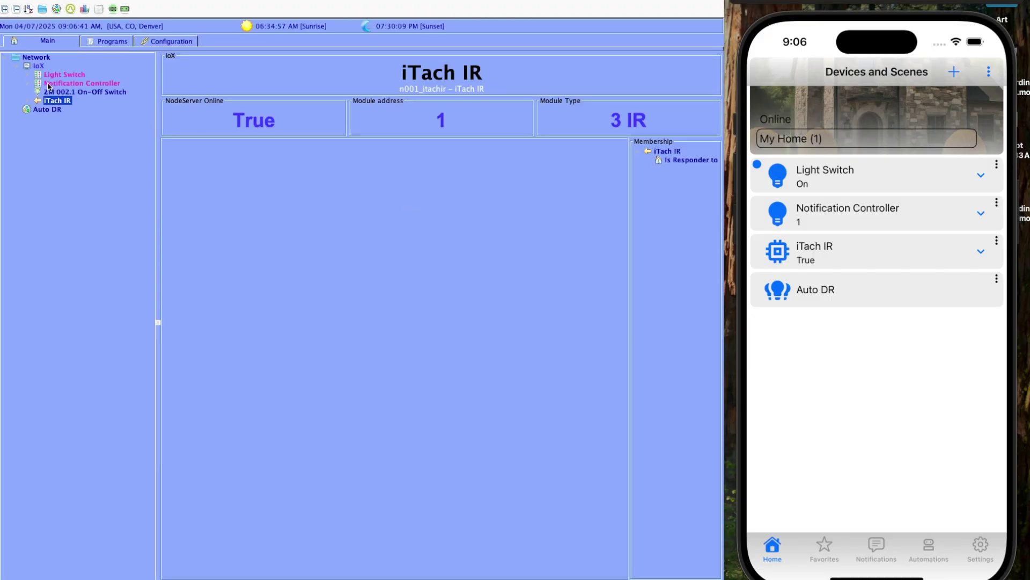
Send a test message from the Notification Controller's UD Mobile node to the phone
click(48, 84)
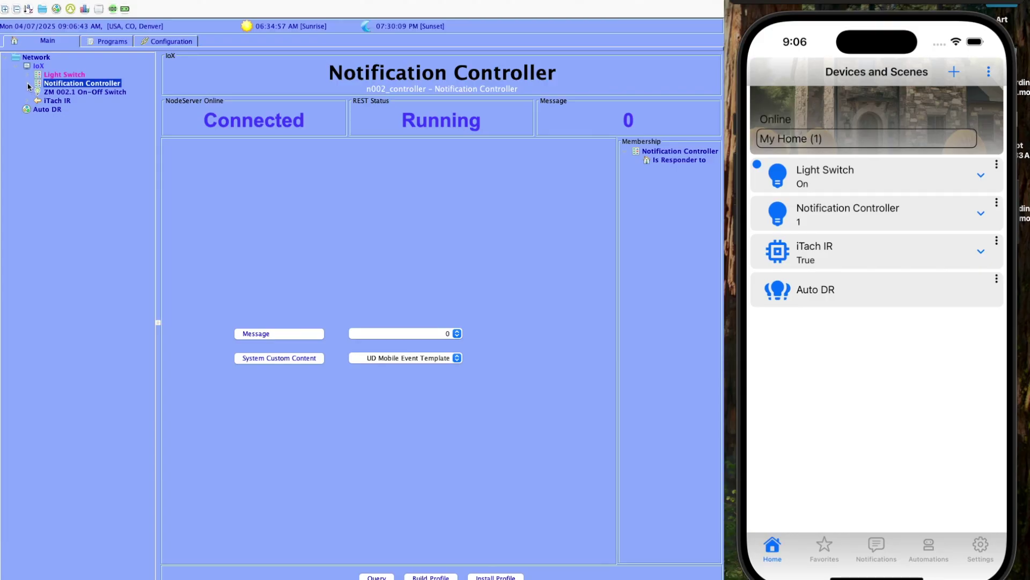
click(29, 84)
click(74, 92)
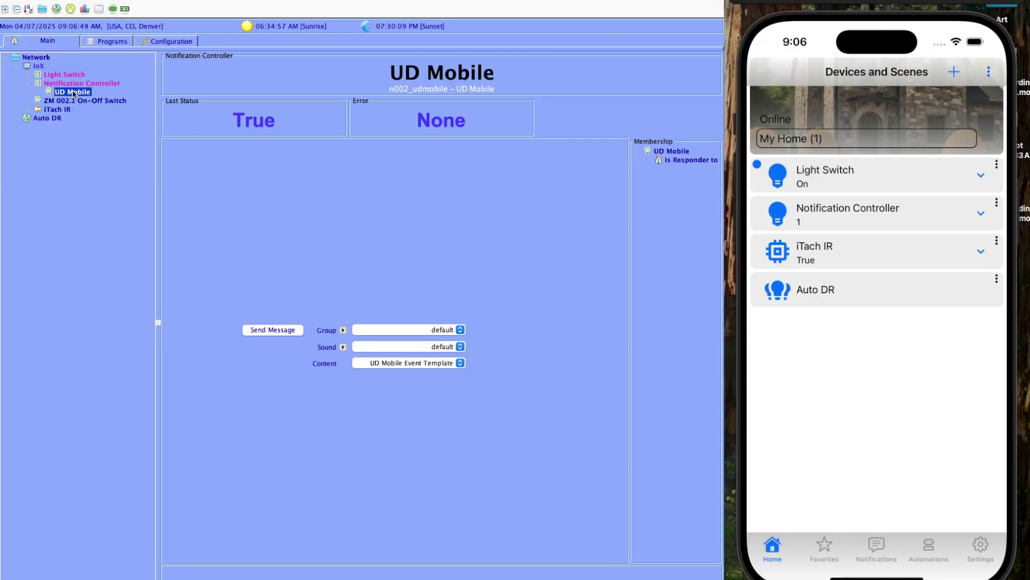
click(276, 330)
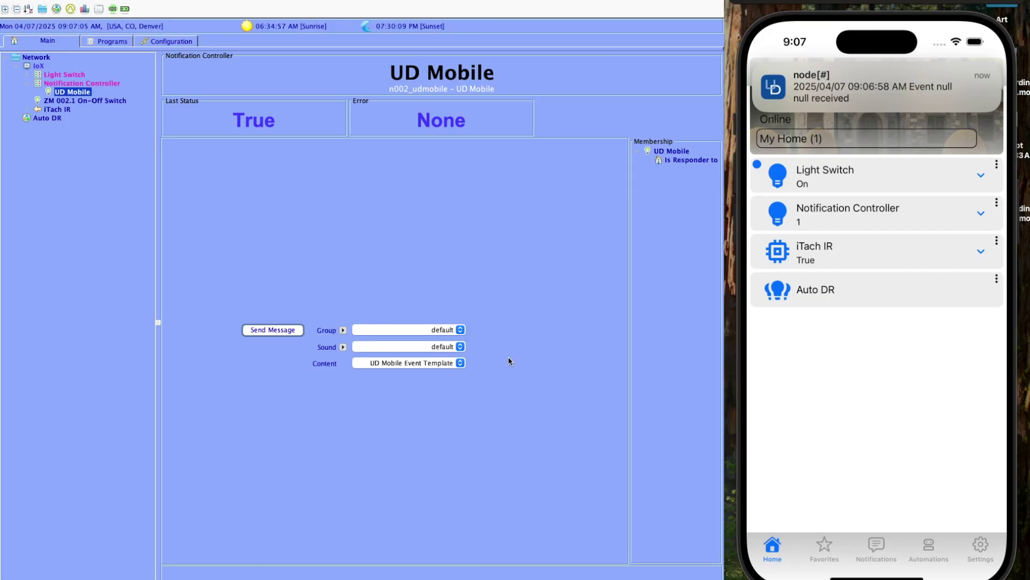
click(455, 367)
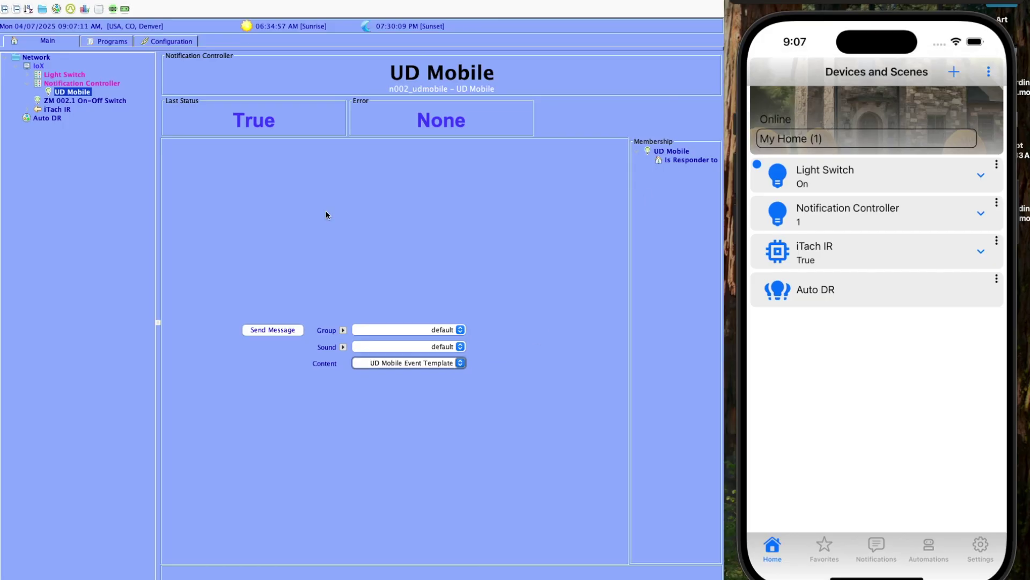
click(120, 44)
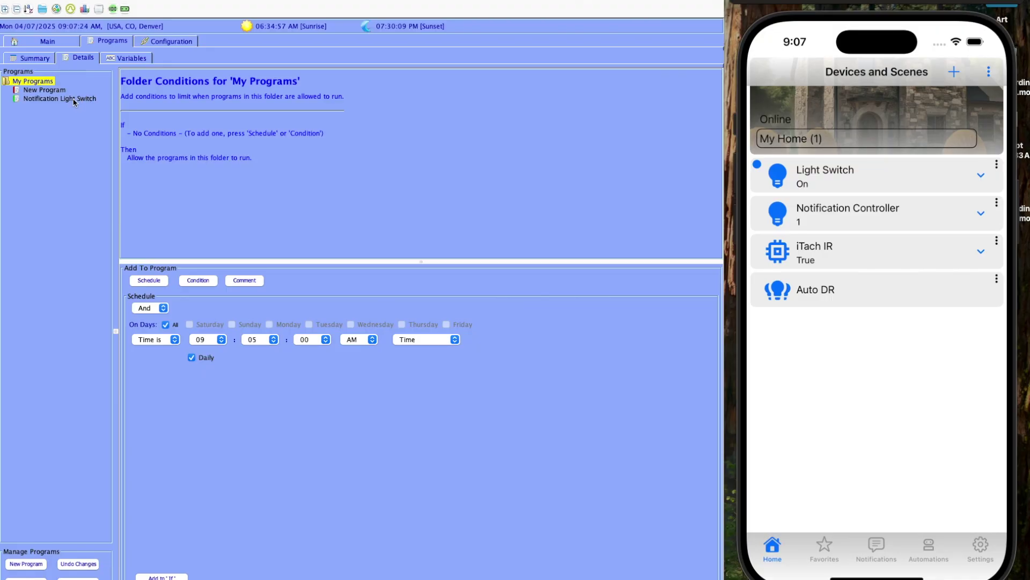
Open the Notification Light Switch program and load its If condition and Then UD Mobile message action
click(74, 100)
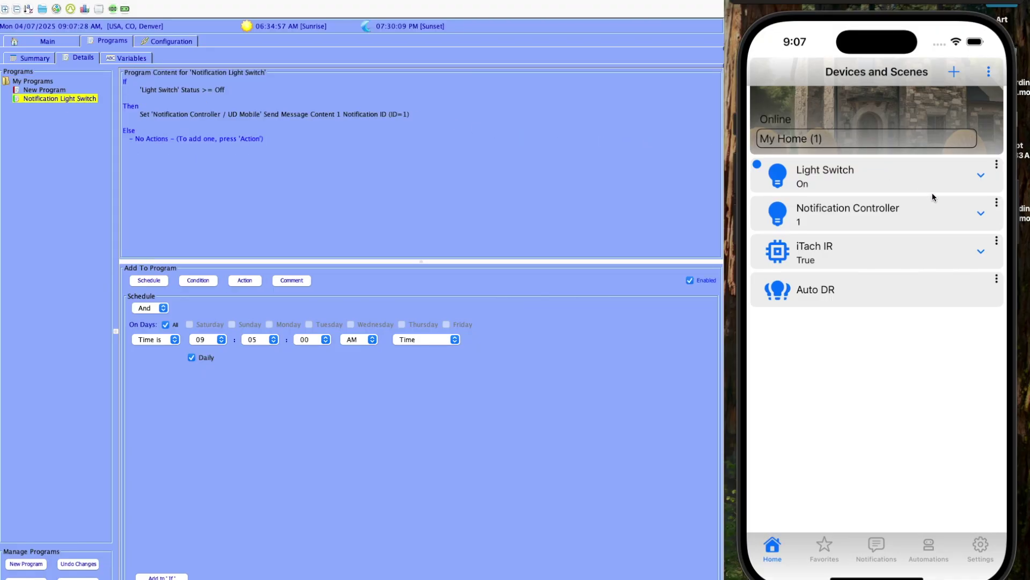
click(999, 169)
click(998, 168)
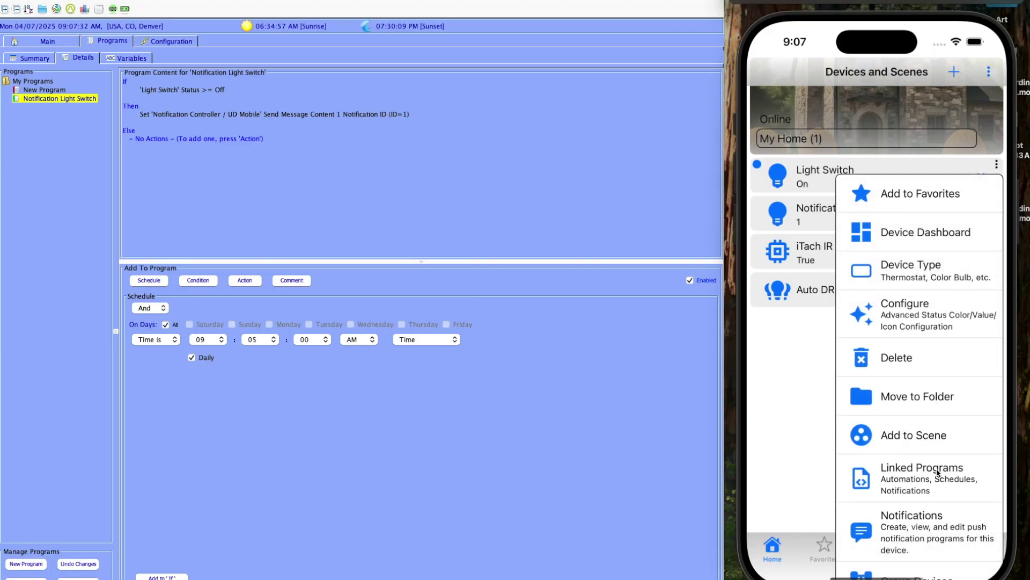
click(925, 535)
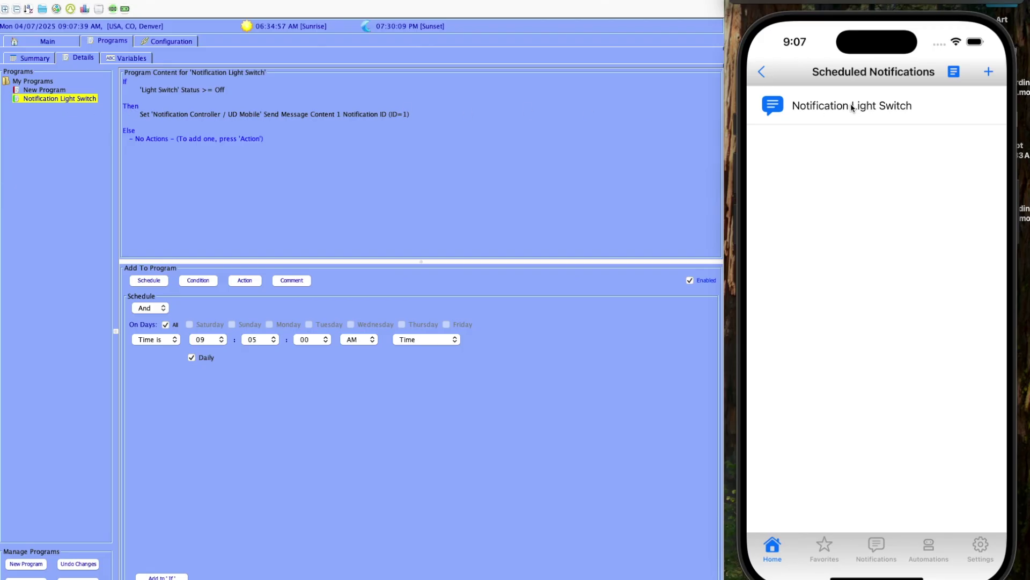
click(187, 91)
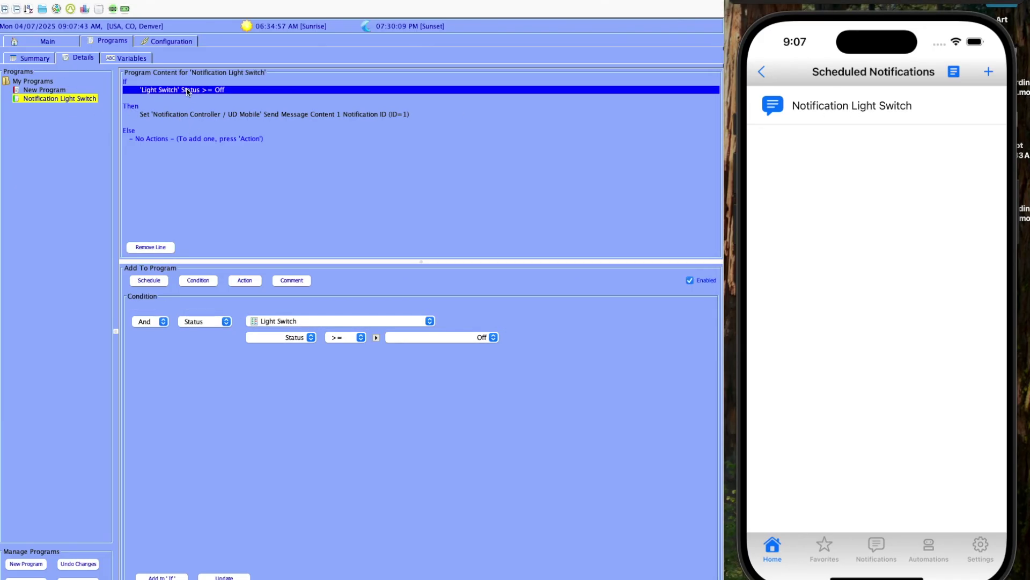
click(202, 115)
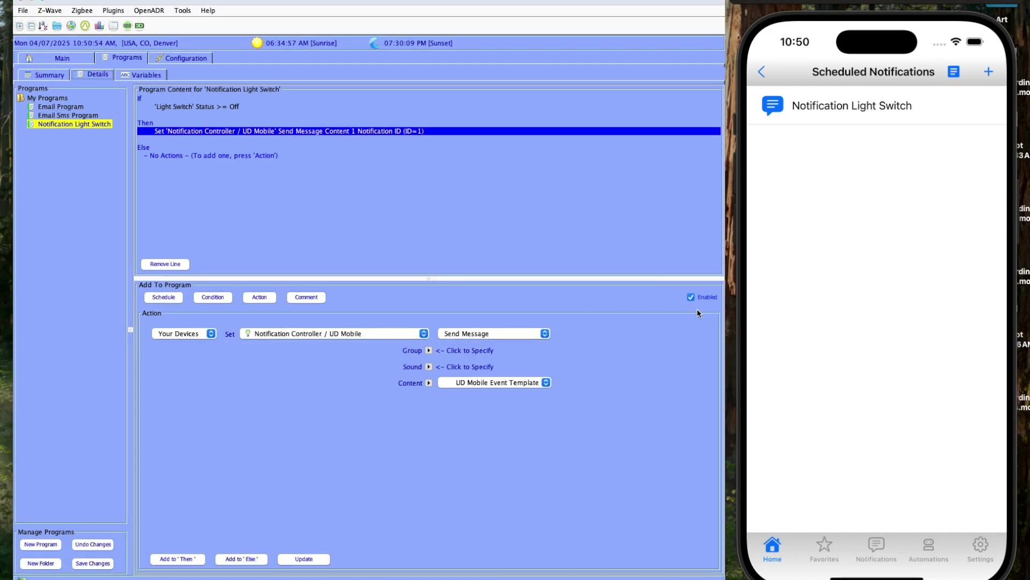
Add two notification customizations named 'Light Switch On' and 'Light Switch Off'
click(185, 59)
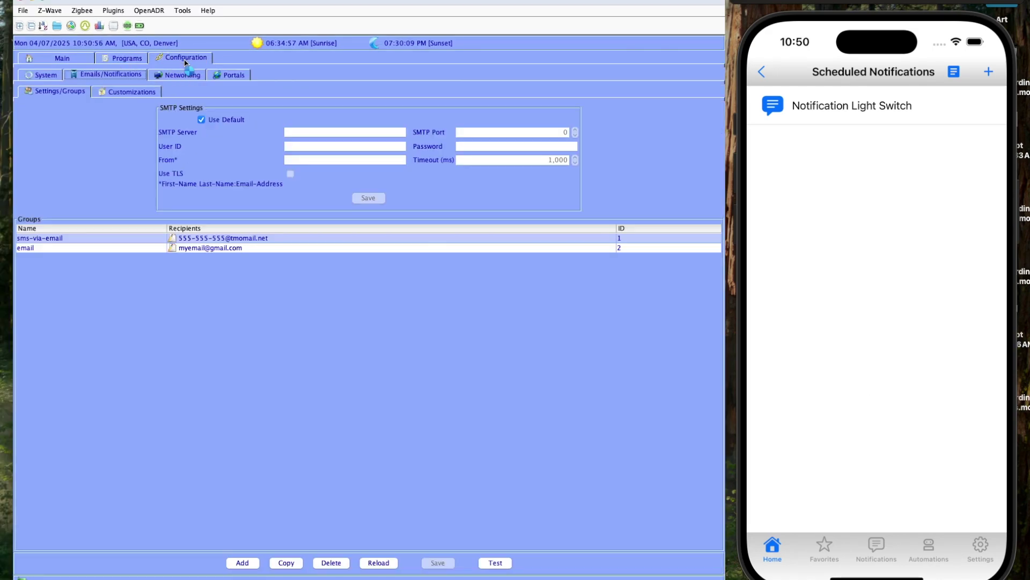
click(144, 92)
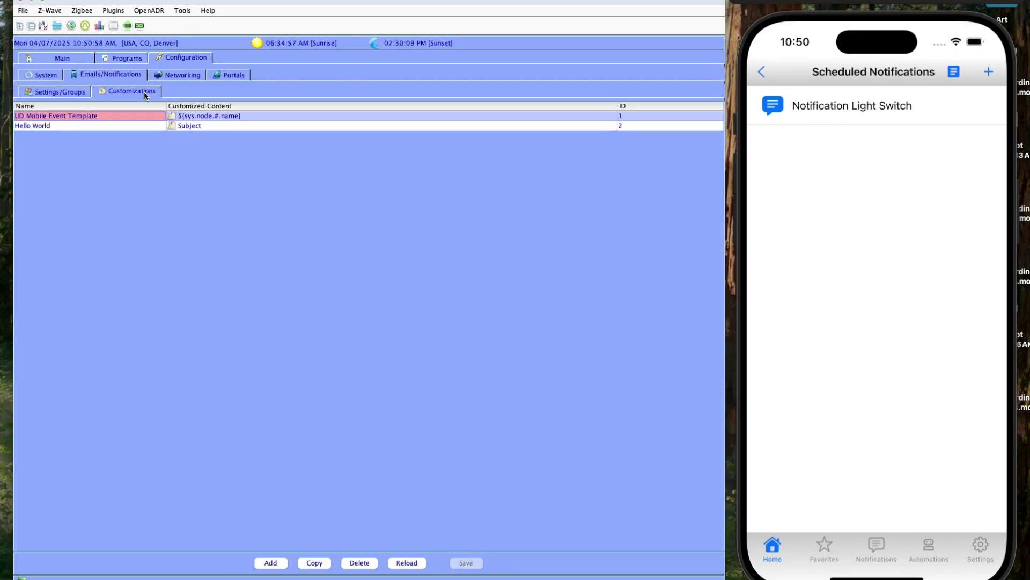
click(278, 563)
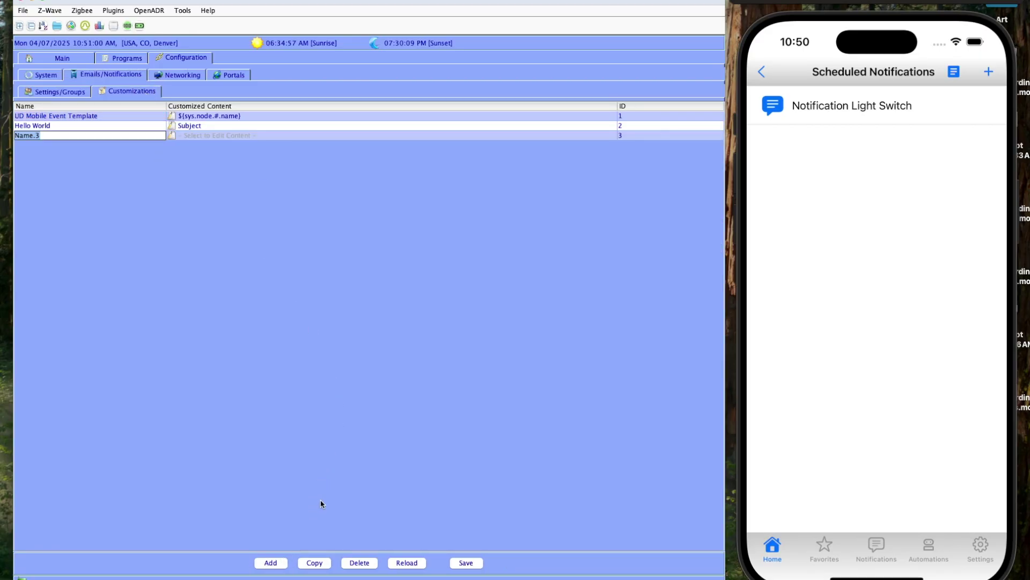
text(Light Switch On)
key(Return)
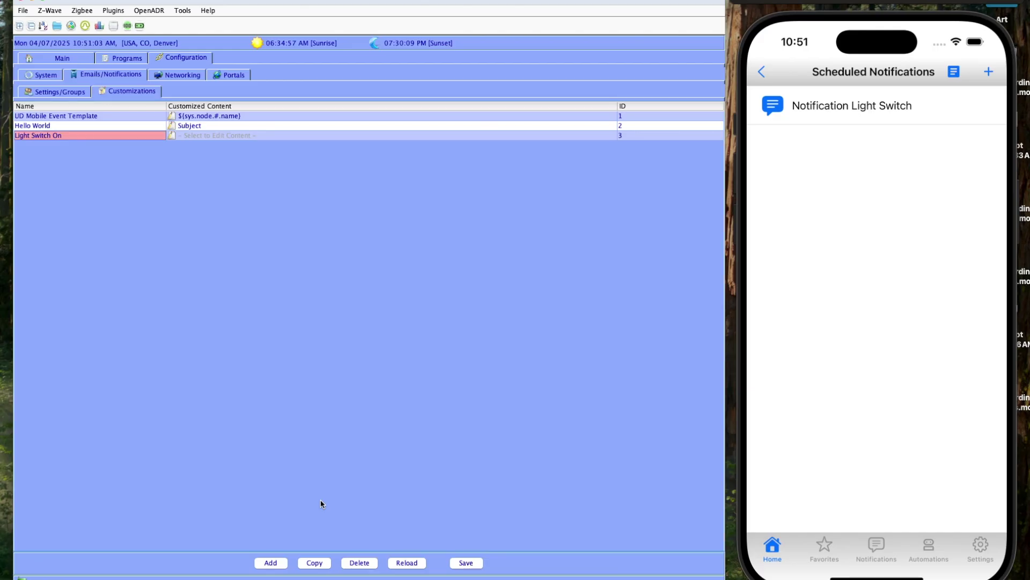
click(269, 563)
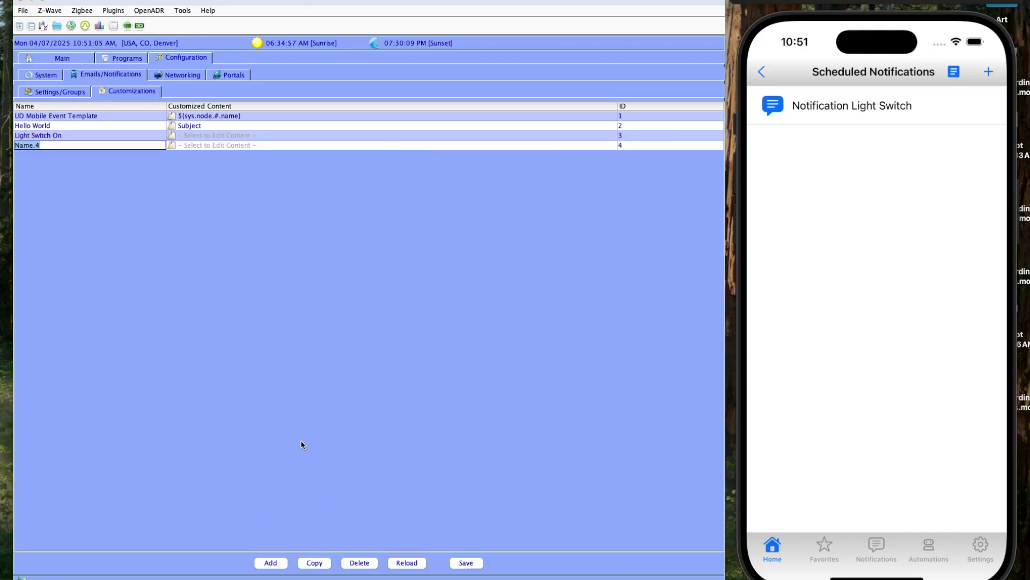
text(Light Switch Off)
key(Return)
Give Light Switch On the subject 'Light Status Changed' and body 'Switch On'
click(234, 135)
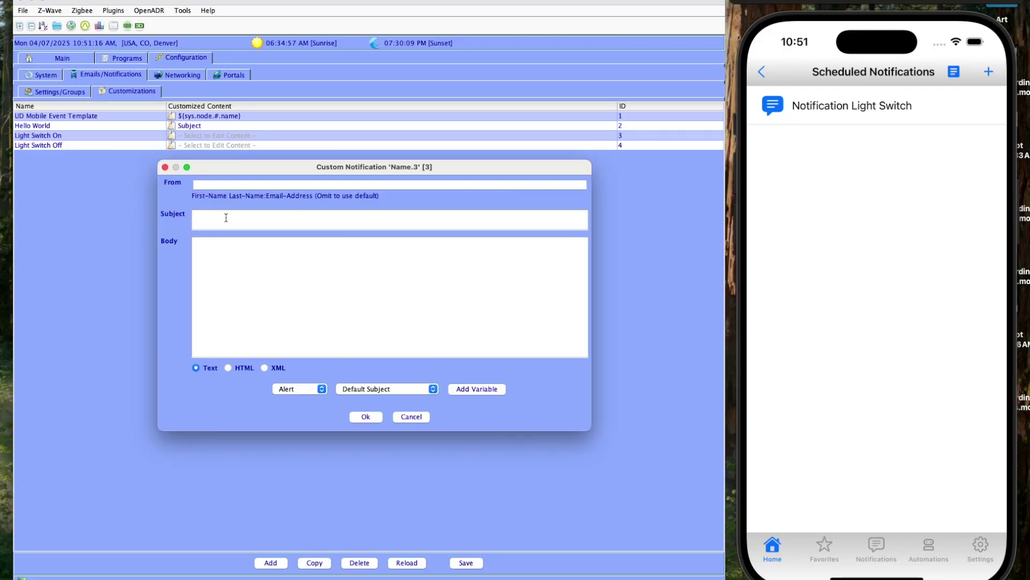
click(226, 217)
text(Light Status Changed)
click(220, 256)
text(Switch On)
click(359, 418)
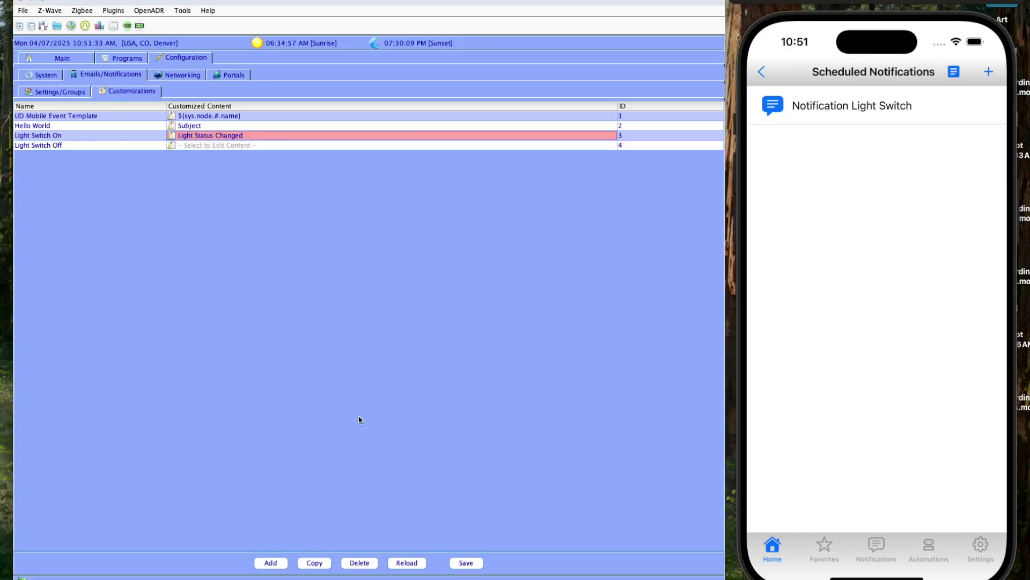
Give Light Switch Off the subject 'Light Status Changed' and body 'Switch Off', then save the list
click(241, 146)
click(272, 217)
text(Light Status Changed)
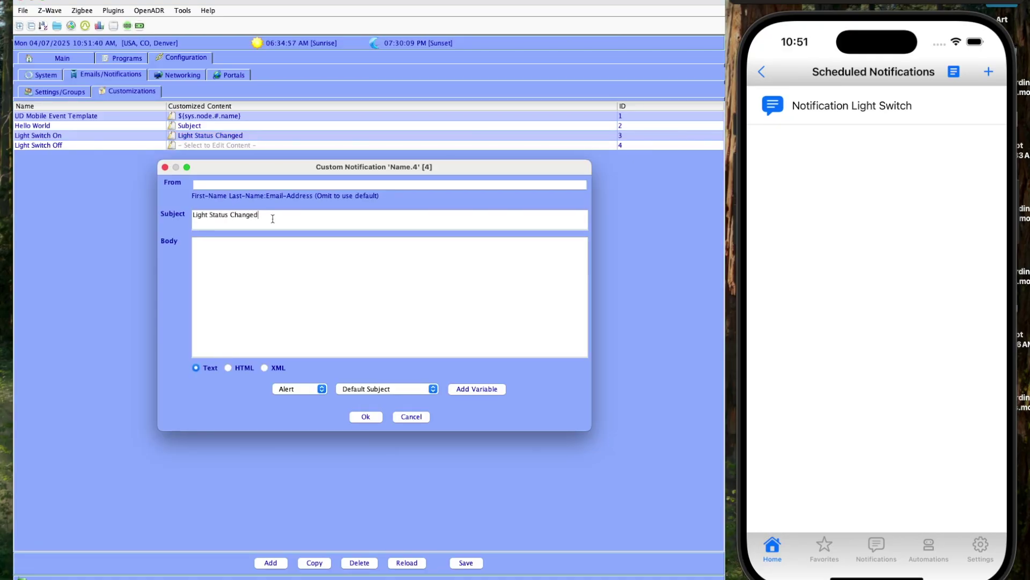
click(274, 265)
text(Switch Off)
click(366, 417)
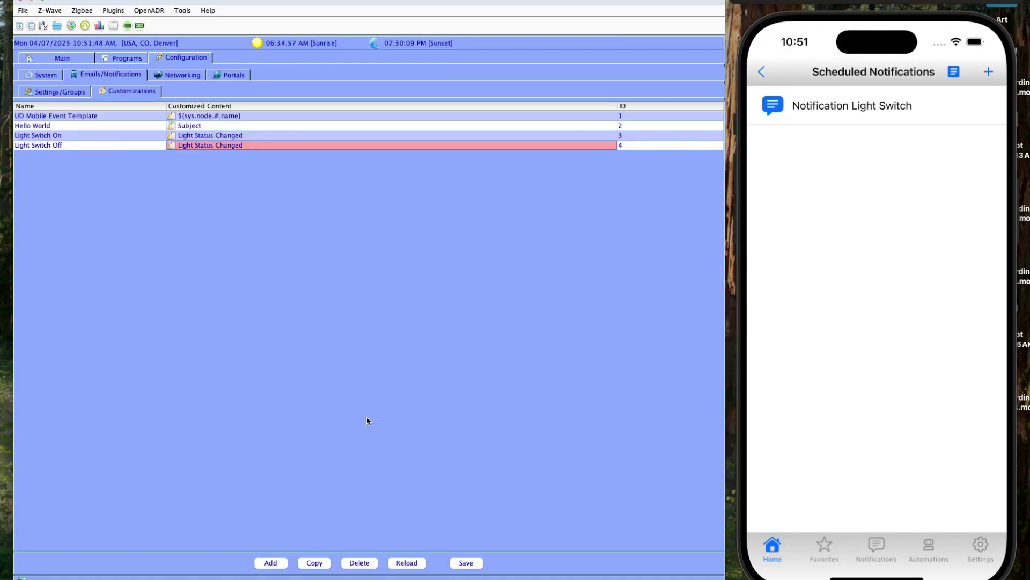
click(465, 563)
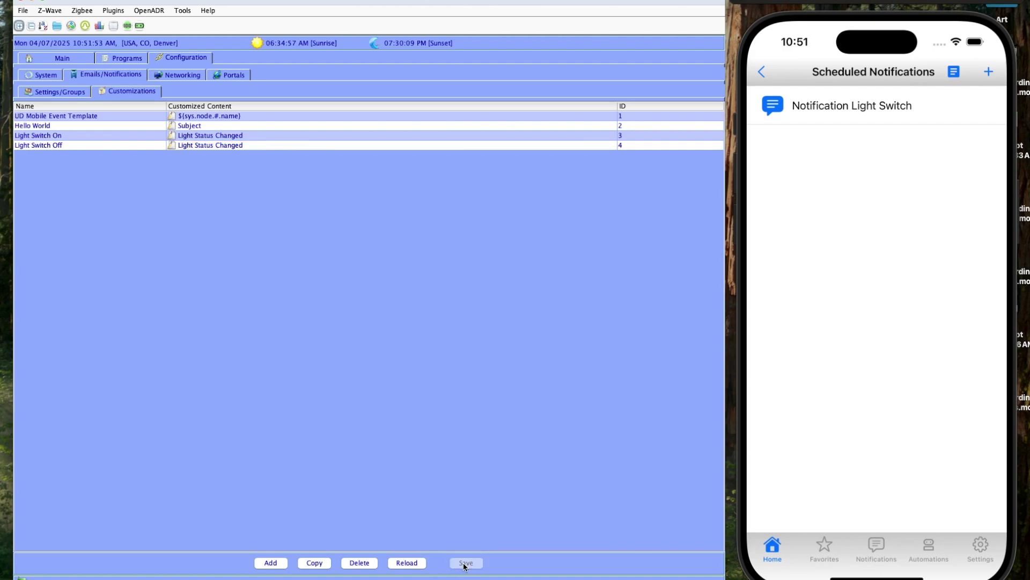
Change the program's If condition to Light Switch status is On
click(123, 60)
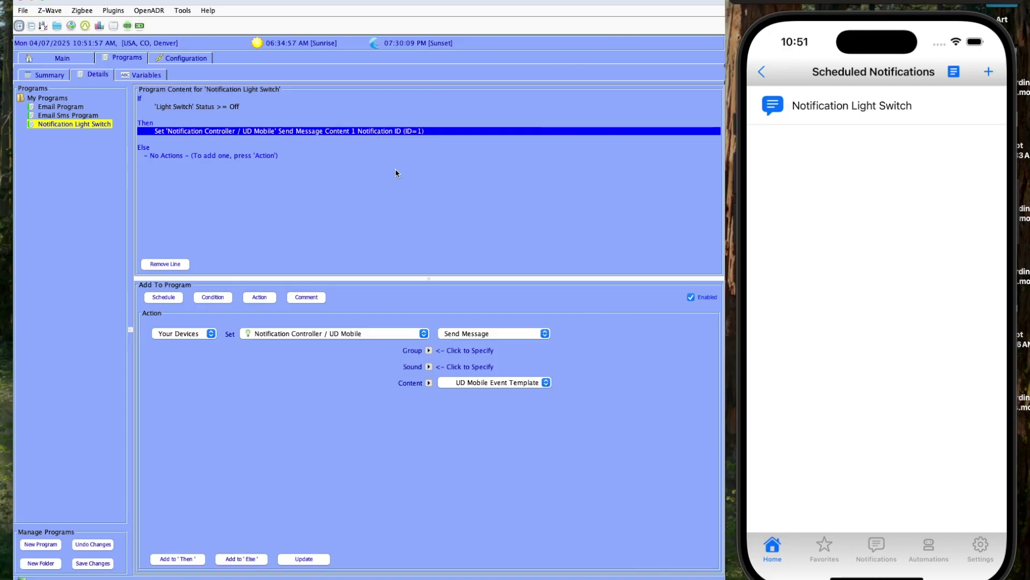
click(240, 106)
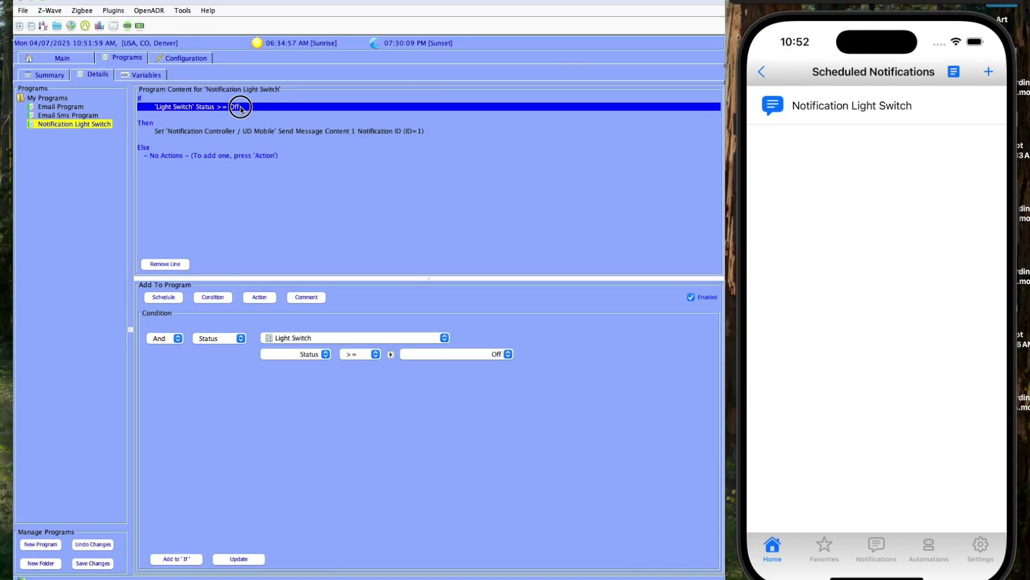
click(364, 353)
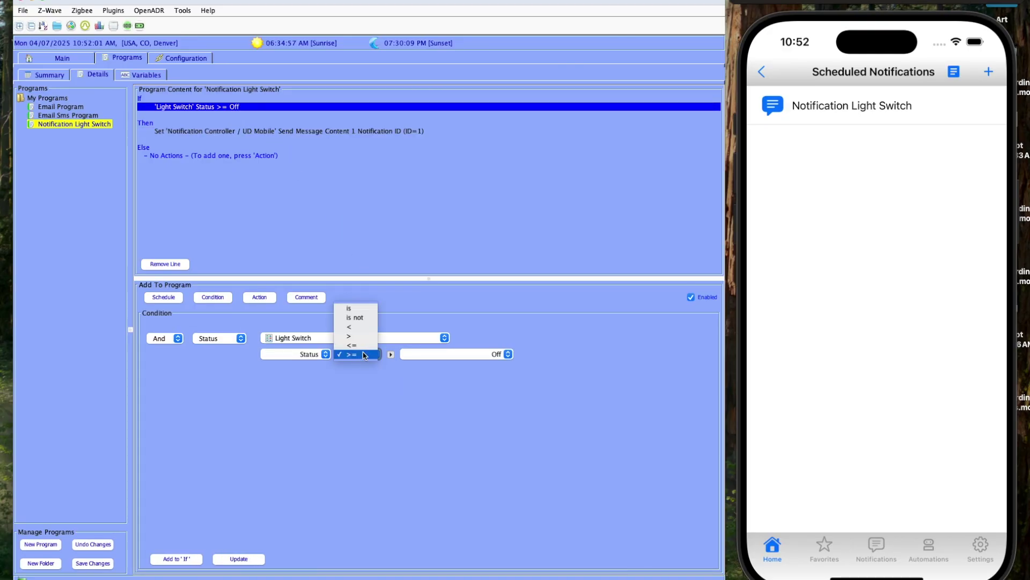
click(364, 310)
click(466, 351)
click(473, 359)
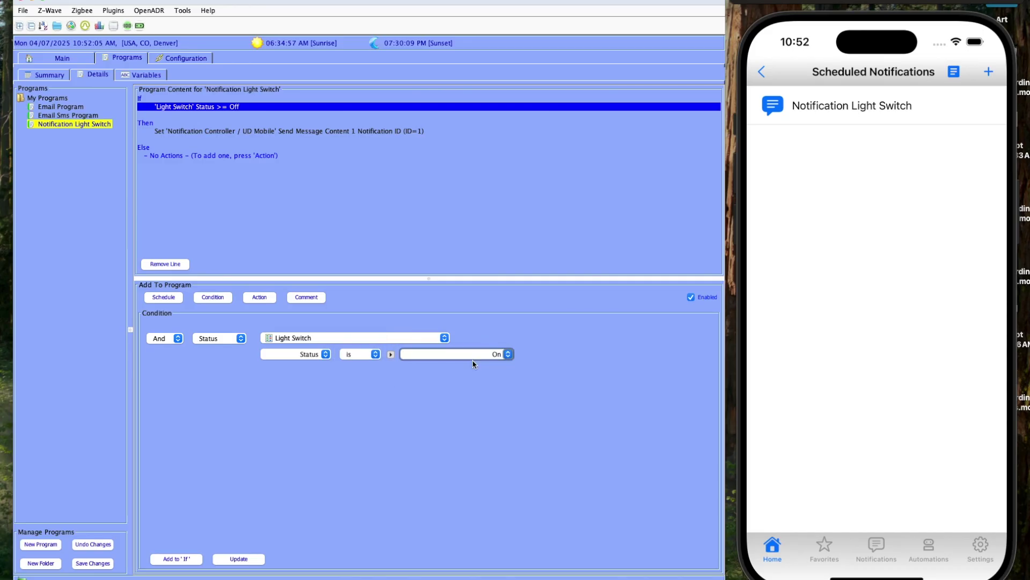
click(239, 559)
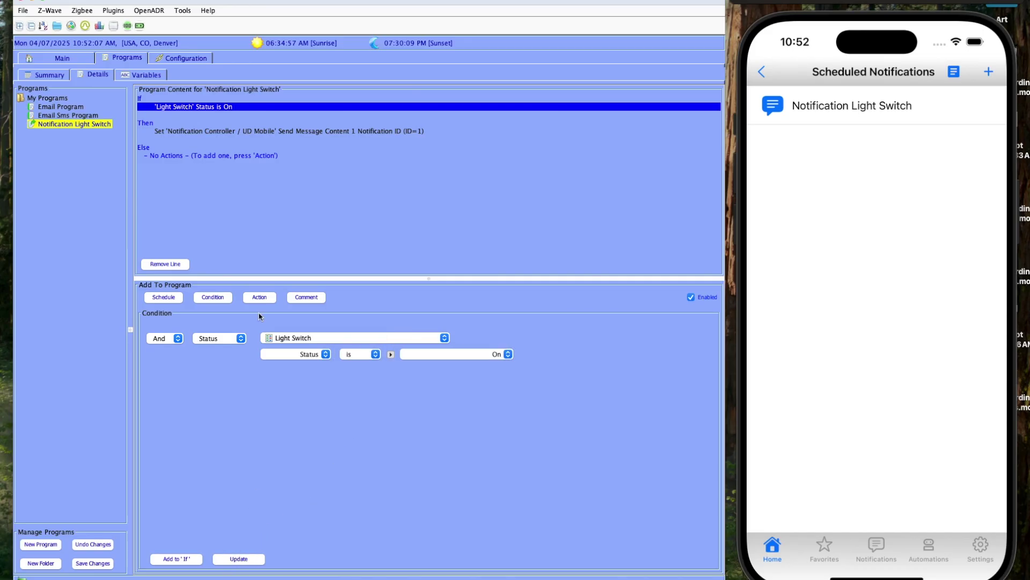
Set the Then action to send the Light Switch On notification
click(210, 132)
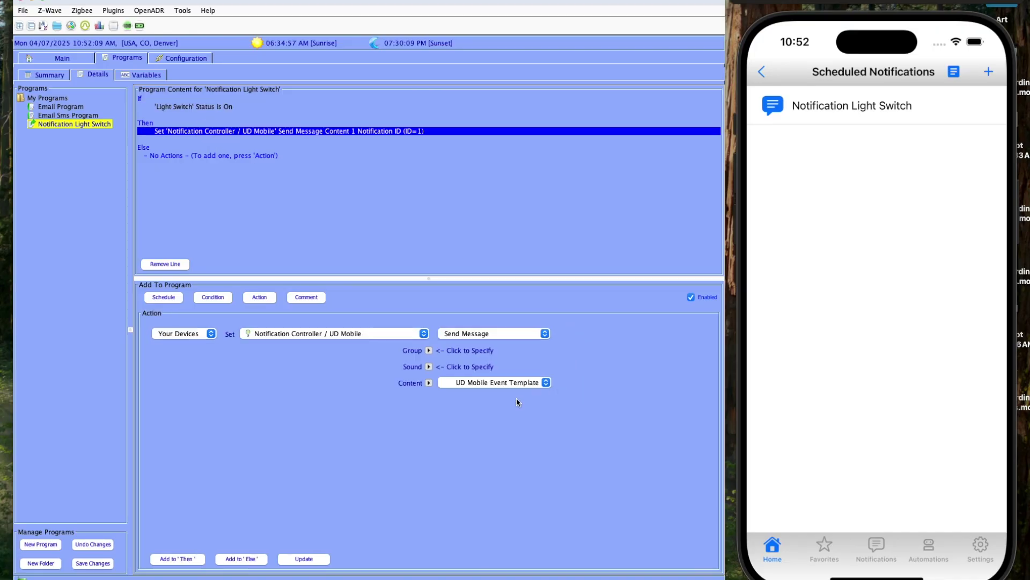
click(514, 385)
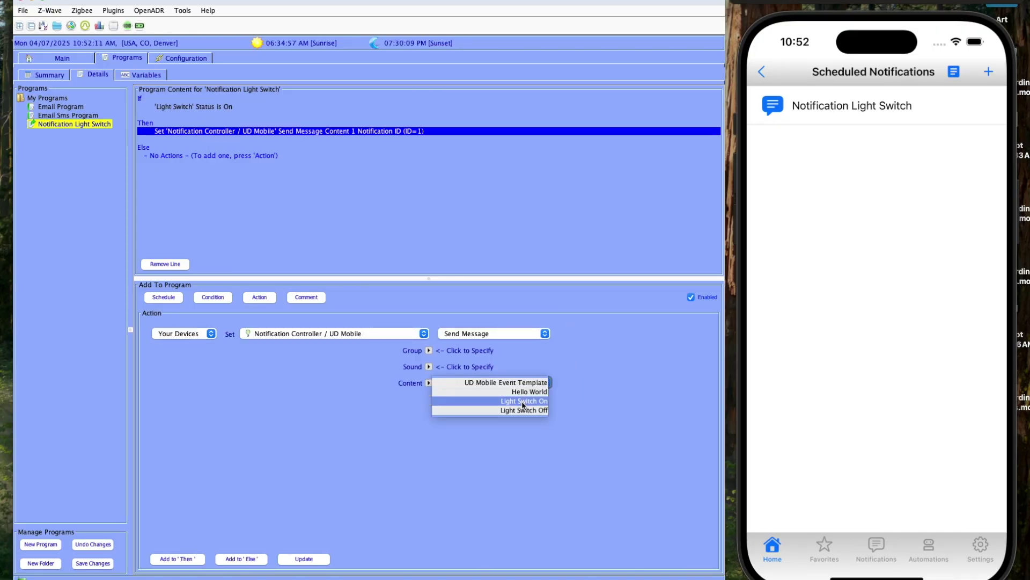
click(522, 402)
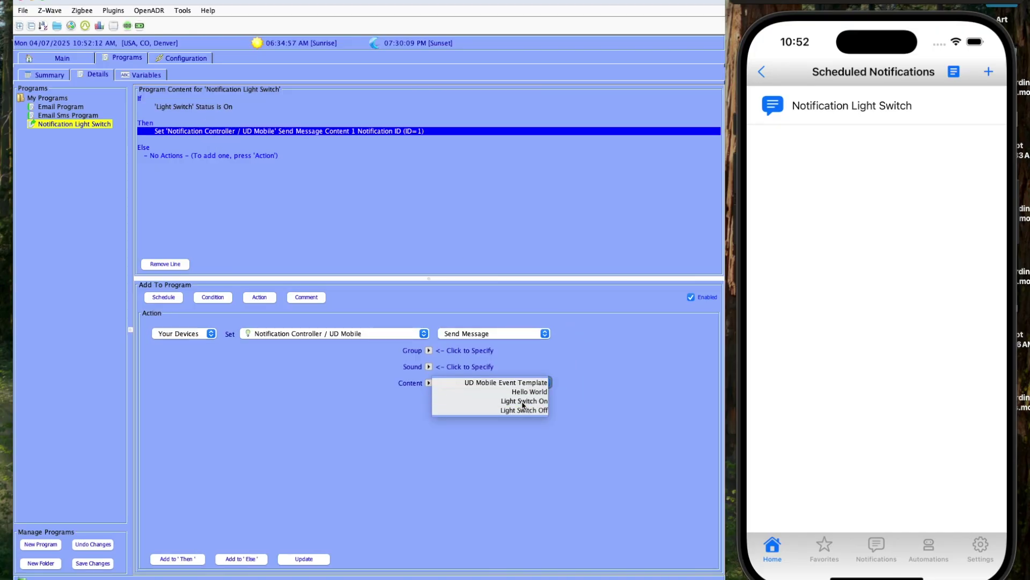
click(321, 562)
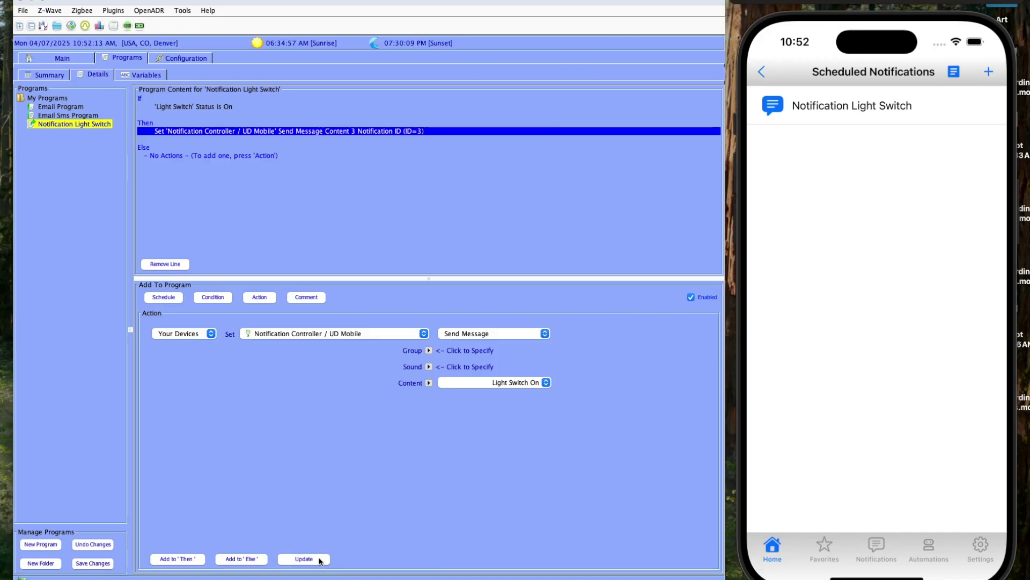
Add the Light Switch Off notification to the Else branch and save the program changes
click(504, 382)
click(511, 393)
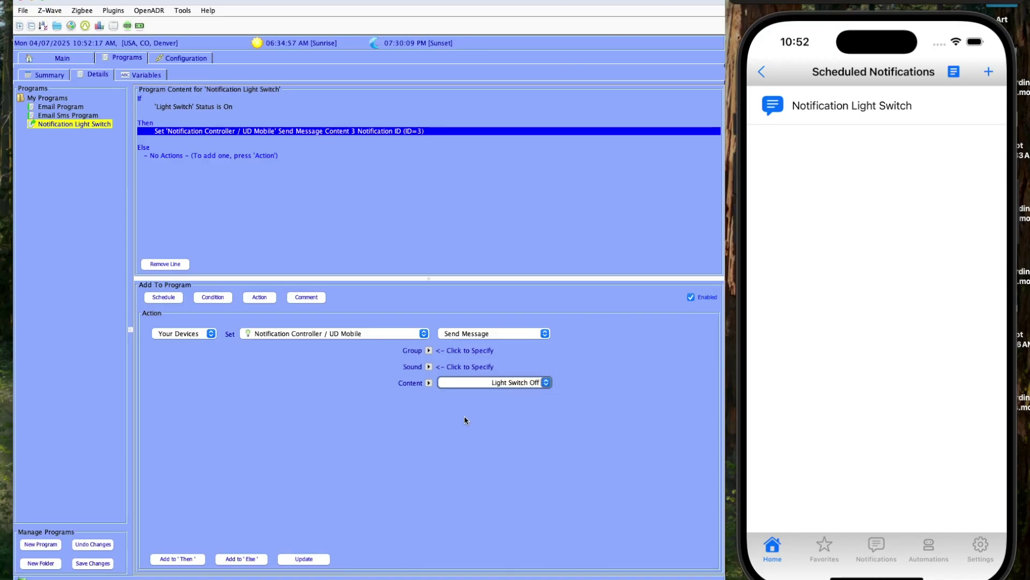
click(249, 558)
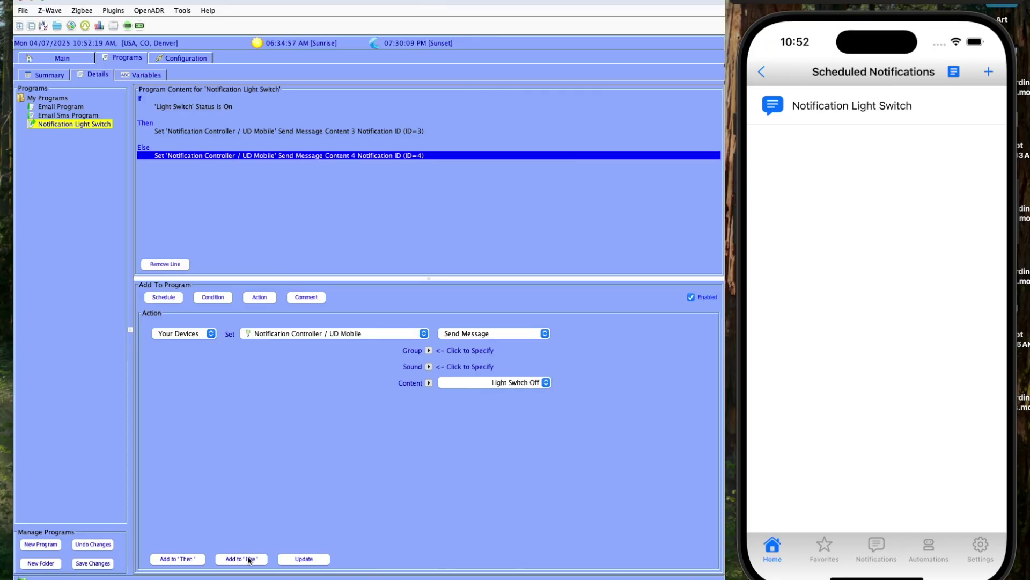
click(91, 563)
click(59, 59)
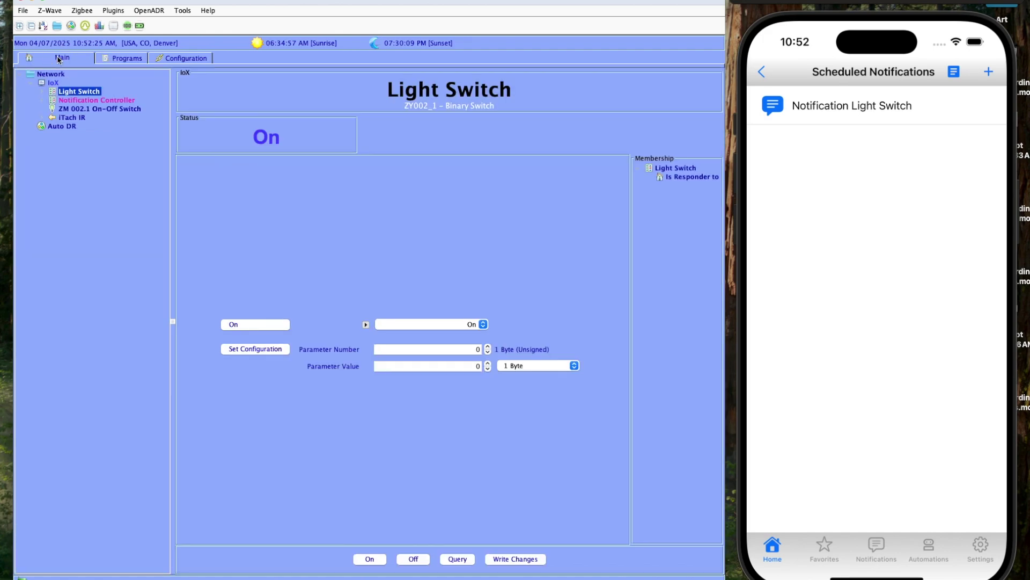
Turn Light Switch Off then On from the console to receive the 'Switch Off' and 'Switch On' alerts
click(412, 559)
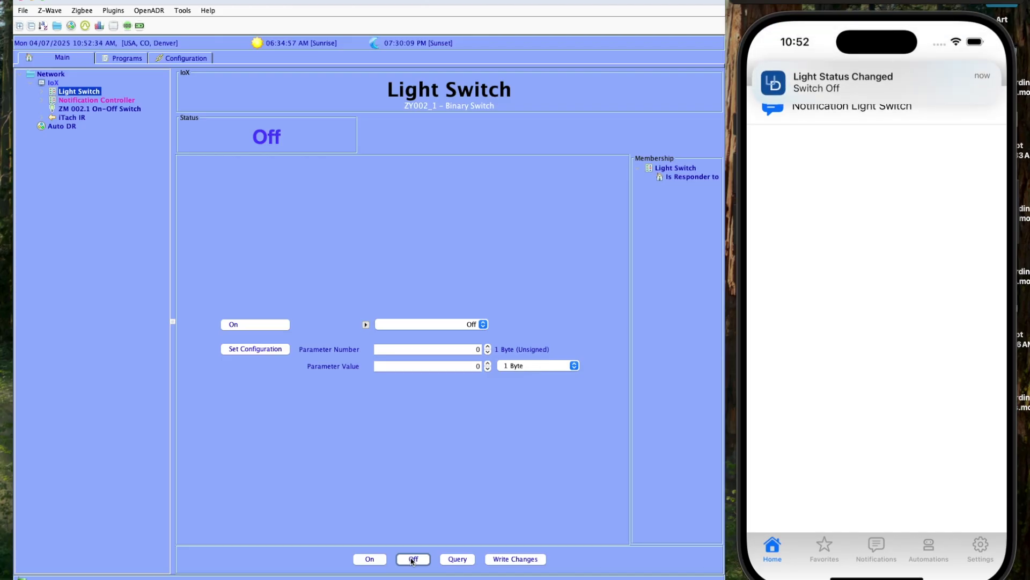
click(370, 559)
click(131, 62)
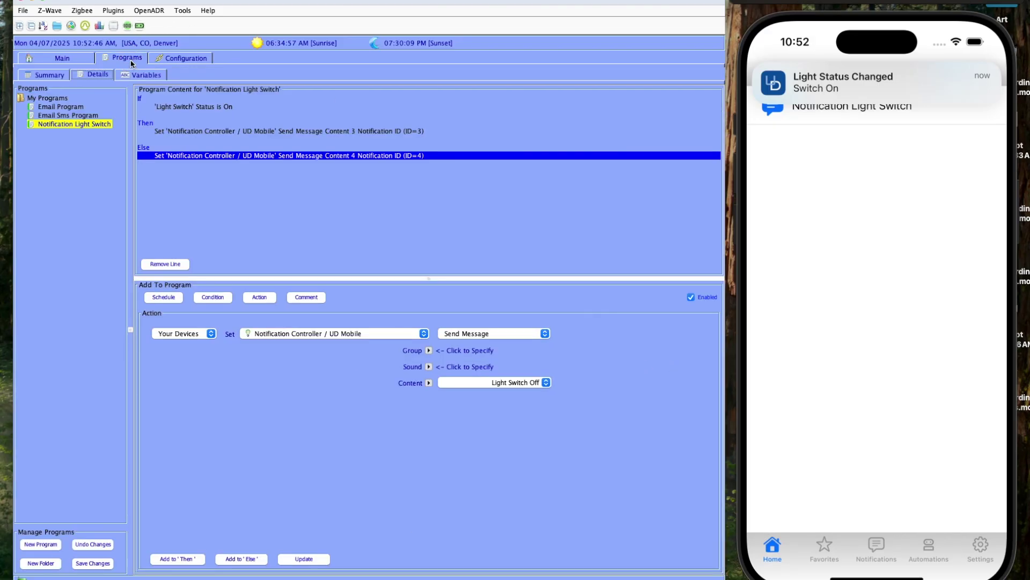
Change Email Program's Then action to a UD Mobile 'Hello World' message and save the program
click(62, 108)
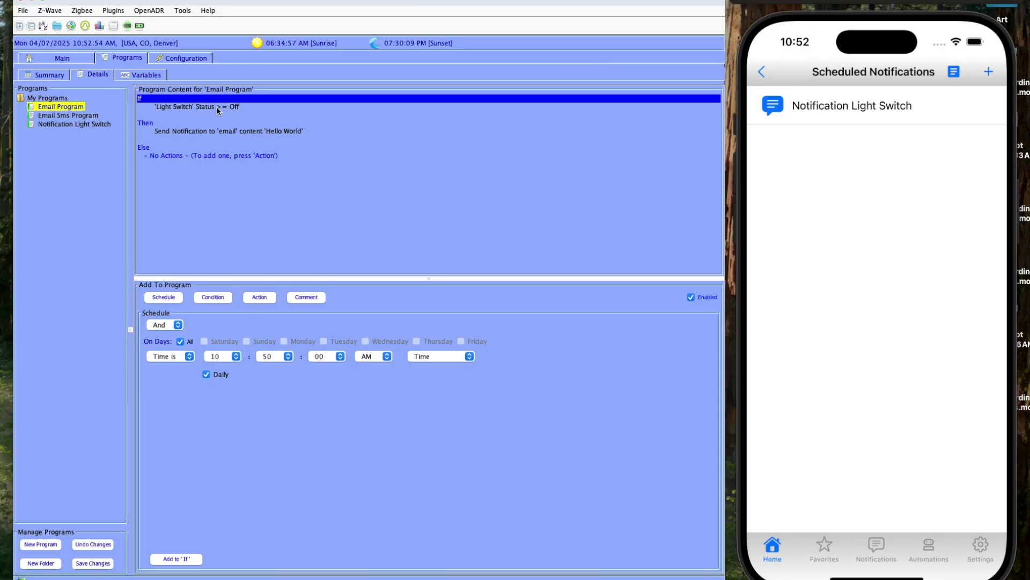
click(213, 131)
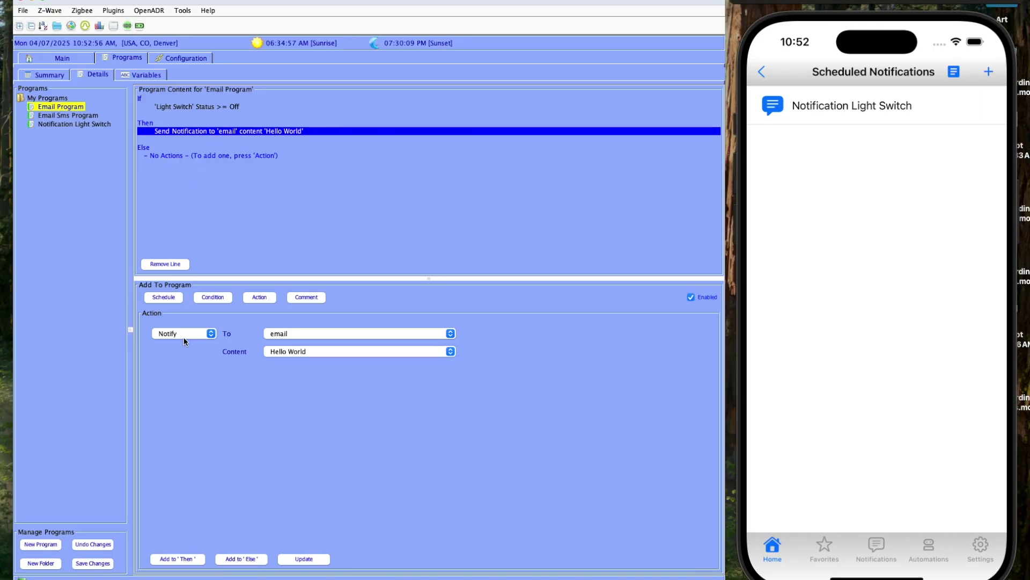
click(184, 337)
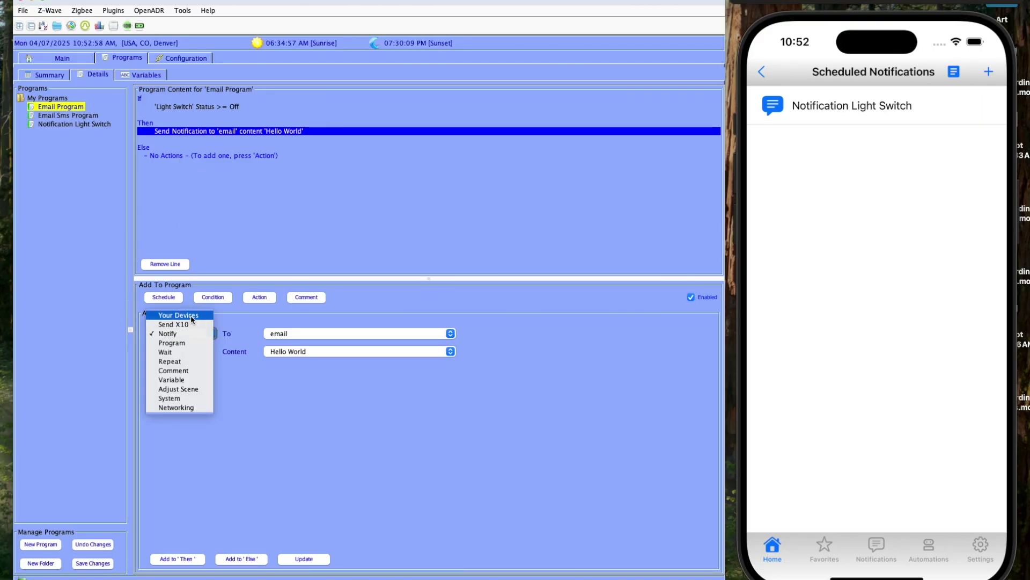
click(191, 316)
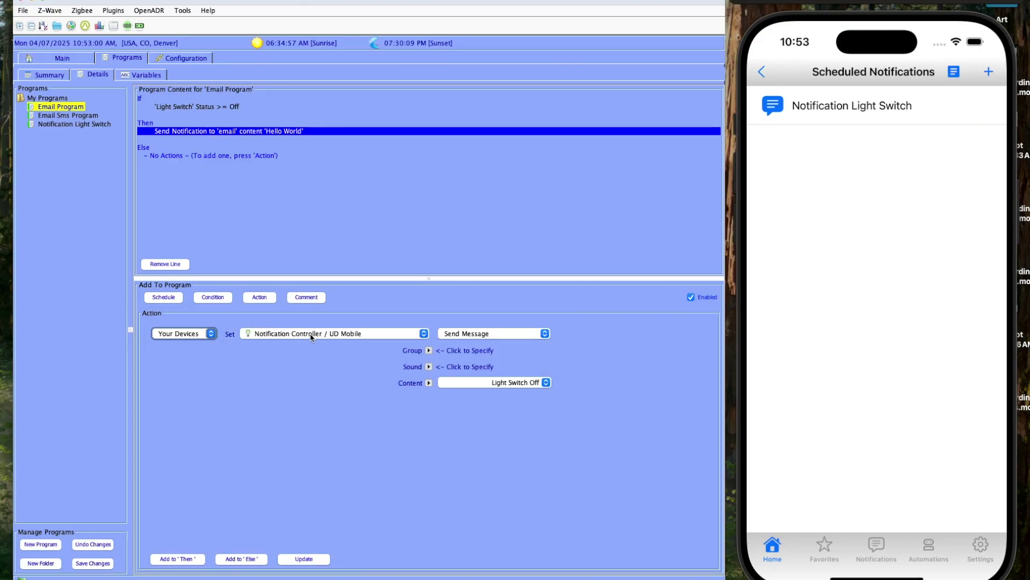
click(484, 385)
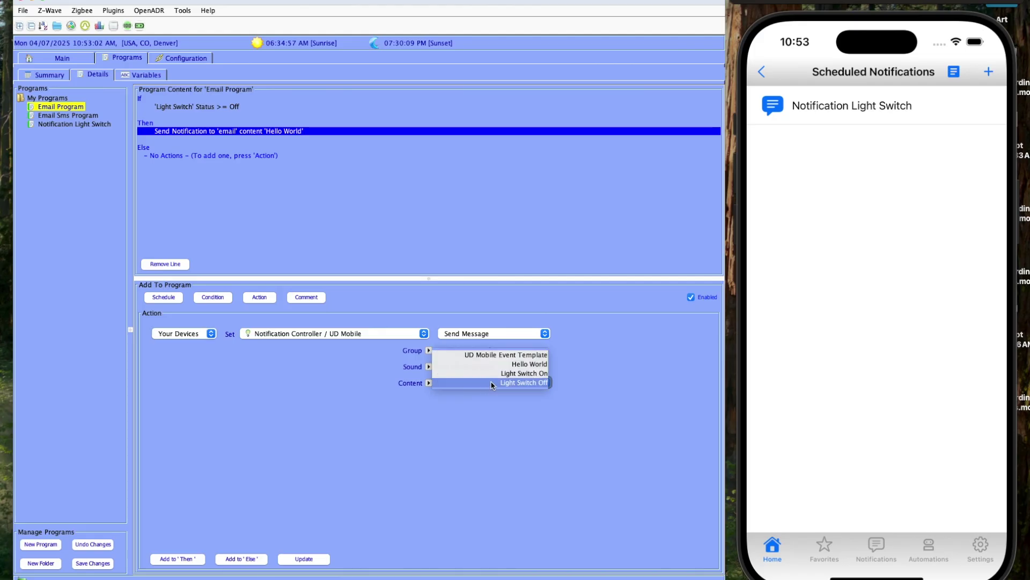
click(521, 365)
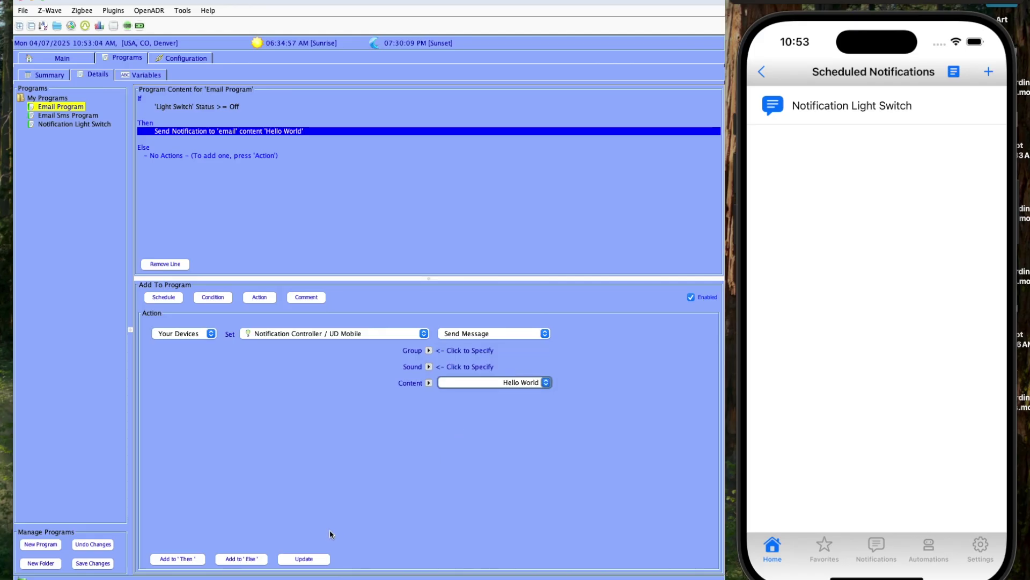
click(311, 558)
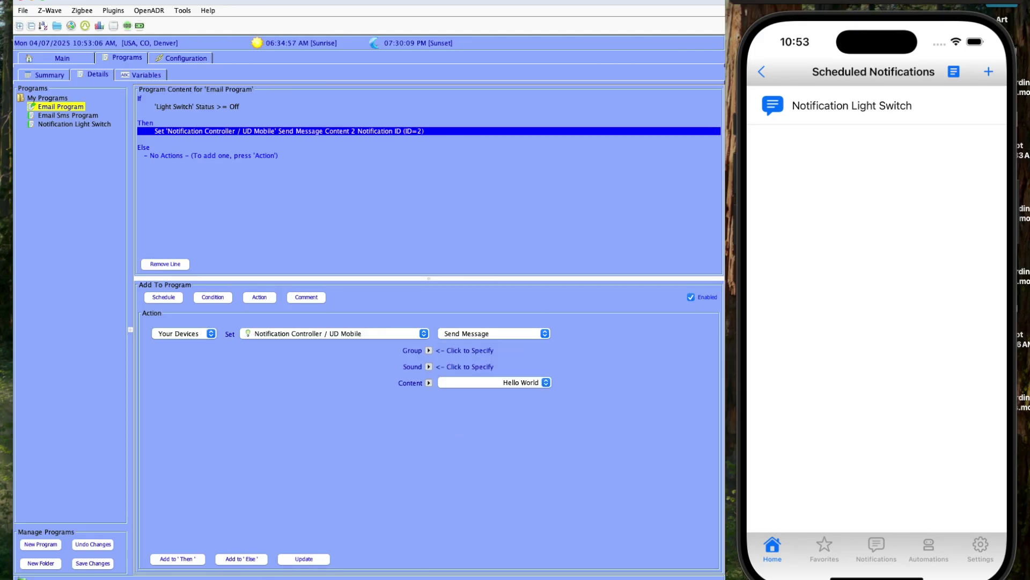
click(94, 564)
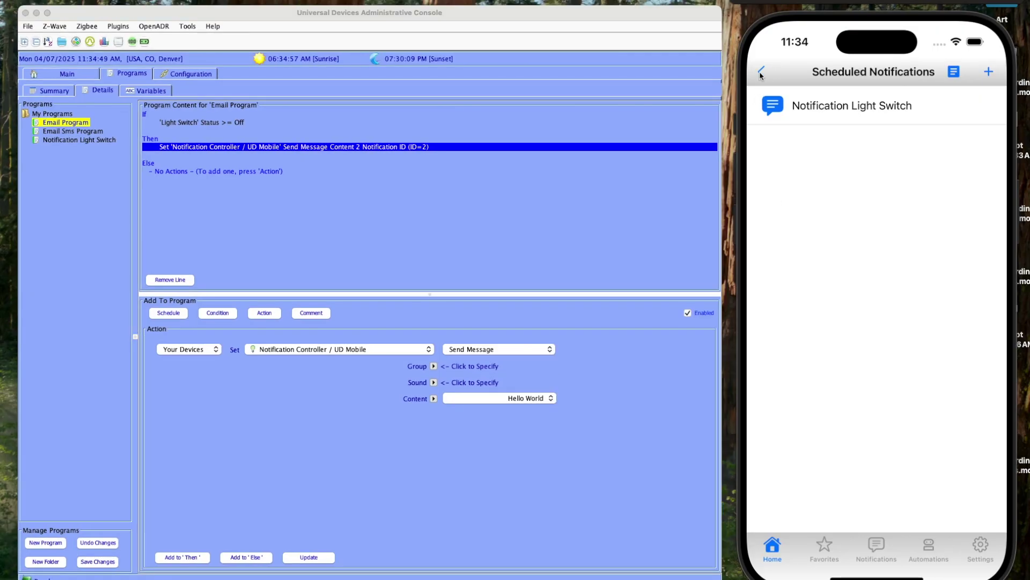
From Devices and Scenes, open the Light Switch's Notifications list
click(761, 72)
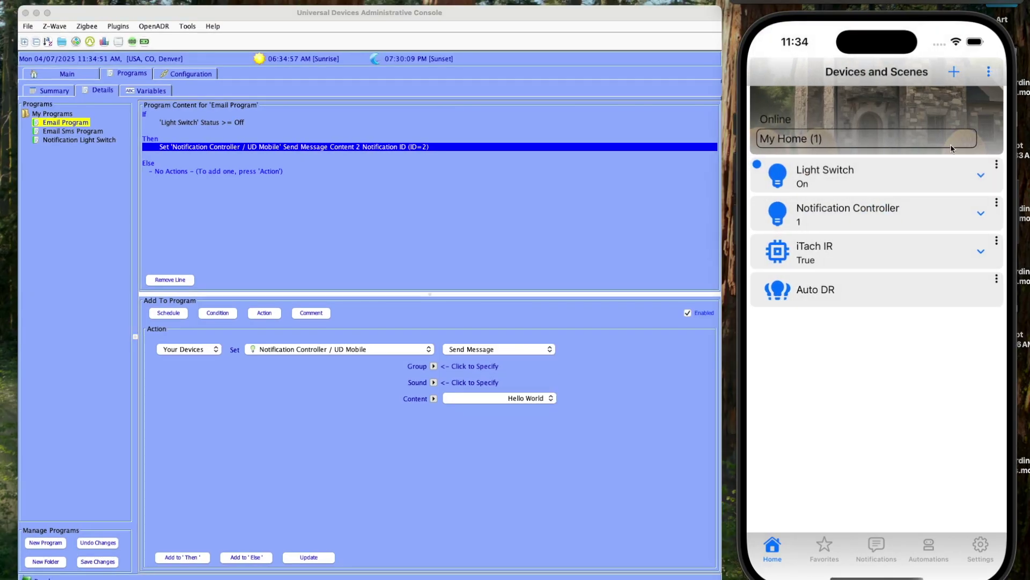
click(996, 163)
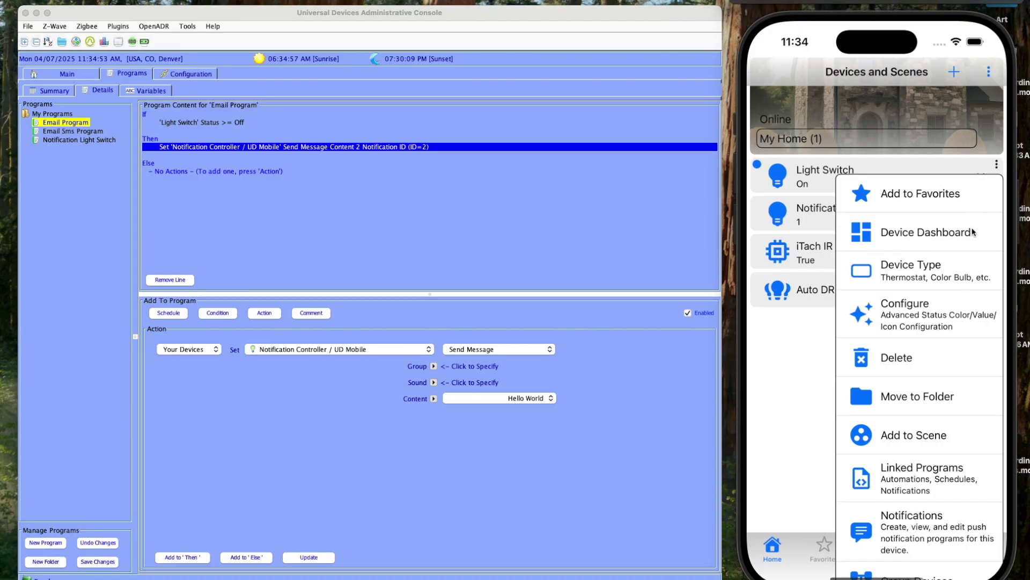
click(926, 524)
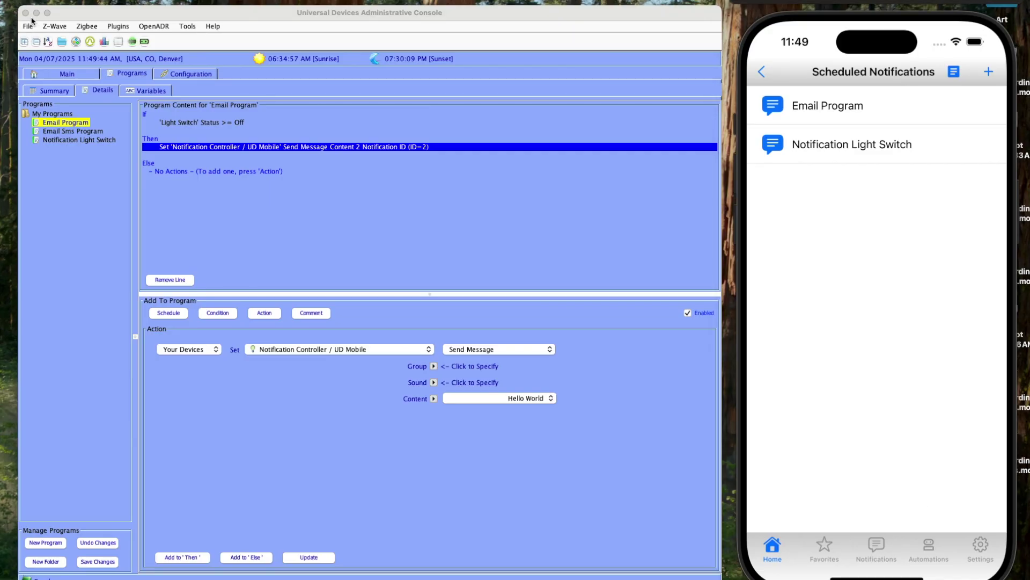
Close the admin console and launch Polyglot V3 (PG3) for the IoX controller from IoX Finder
click(27, 14)
click(157, 91)
right_click(375, 228)
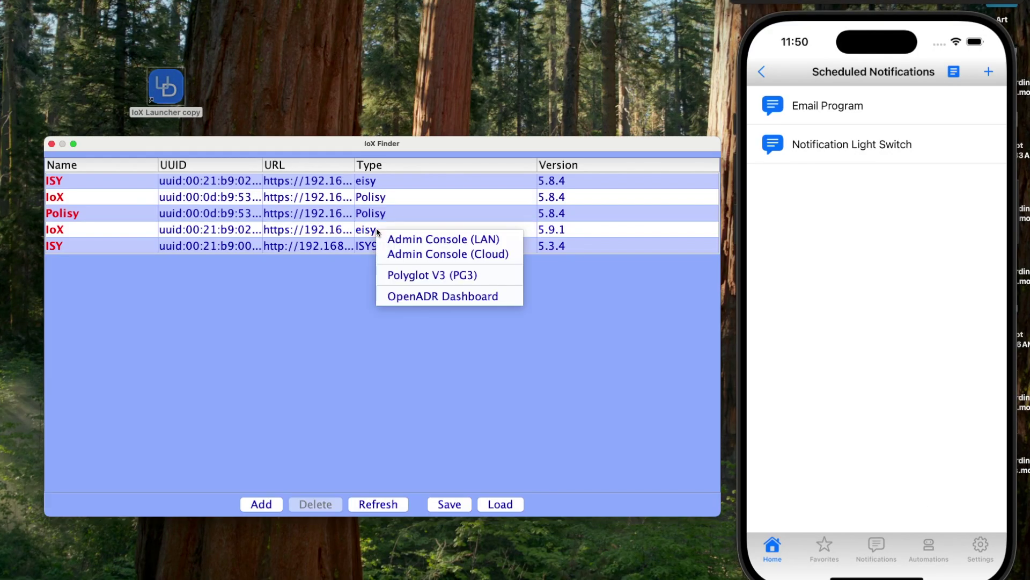
click(451, 277)
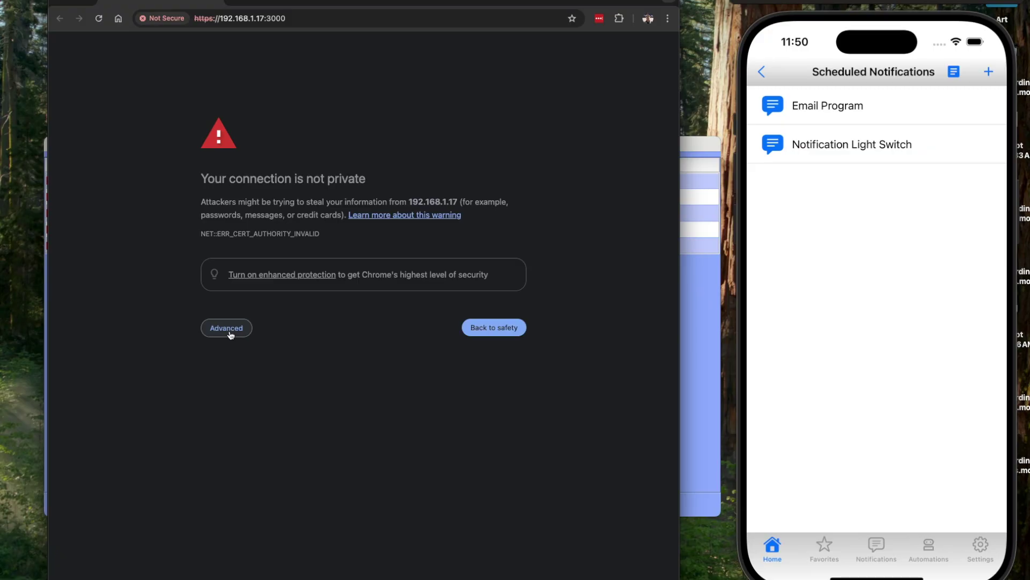
Reload the Polyglot page using http instead of https
click(213, 18)
click(214, 18)
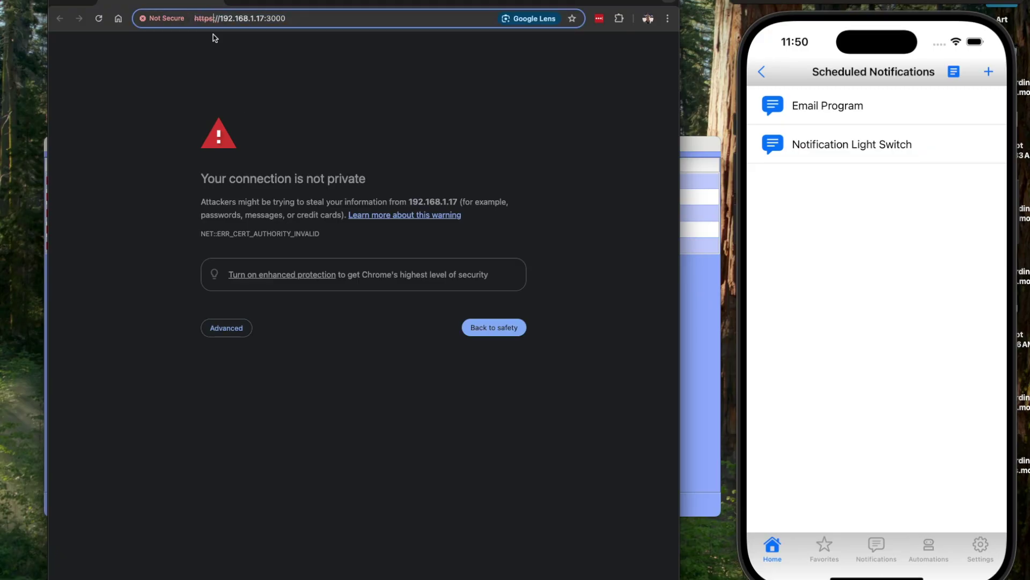
key(BackSpace)
key(Return)
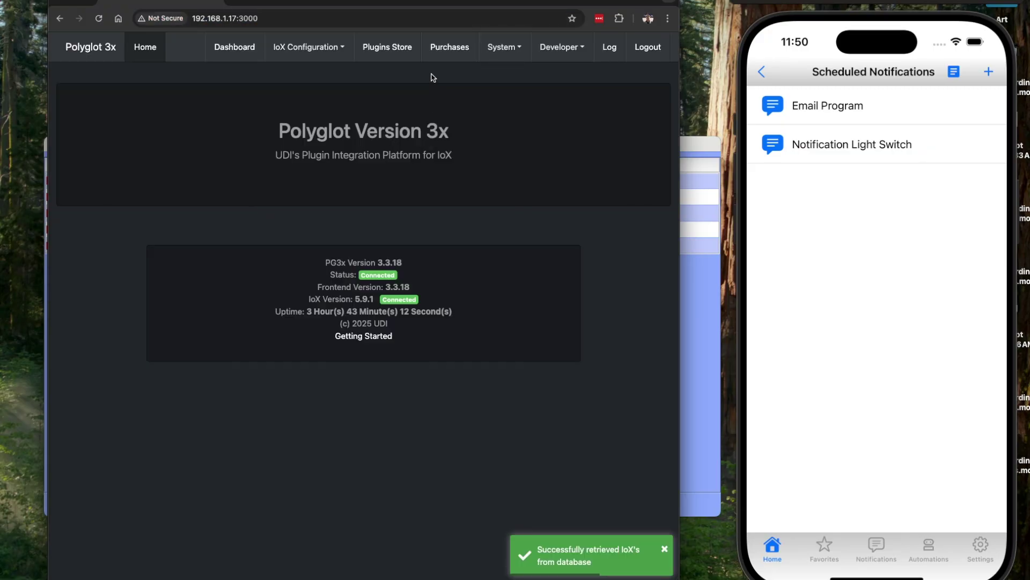
Find the Notification plugin in the Plugins Store and purchase its 3.6.16 Standard Perpetual edition
click(381, 48)
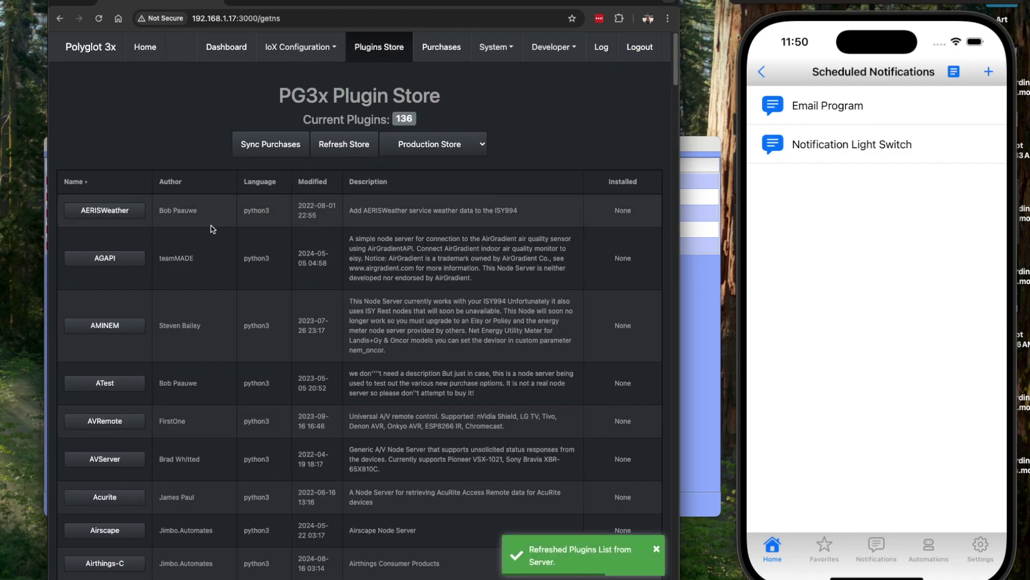
scroll(166, 265, down, 20)
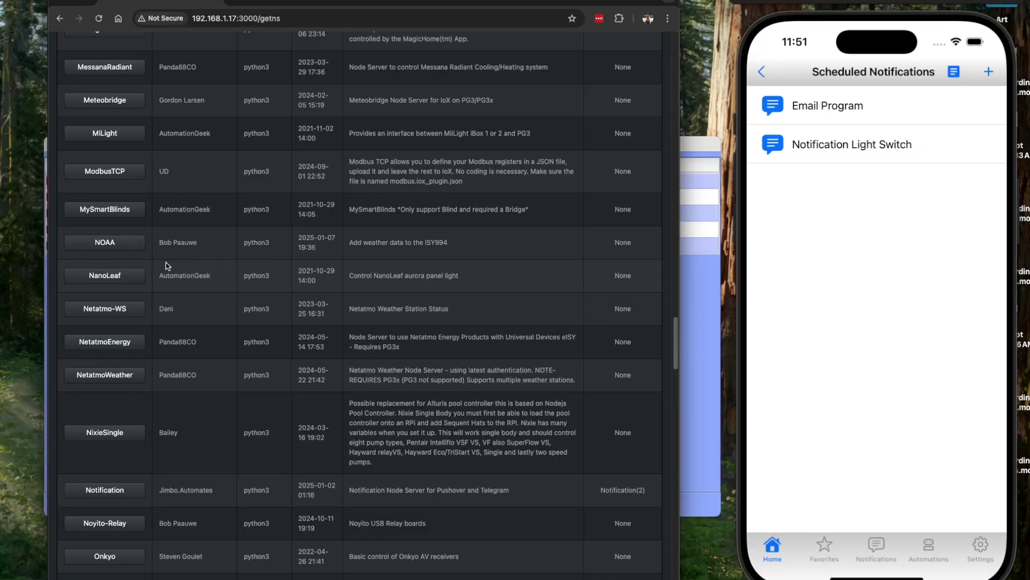
click(121, 490)
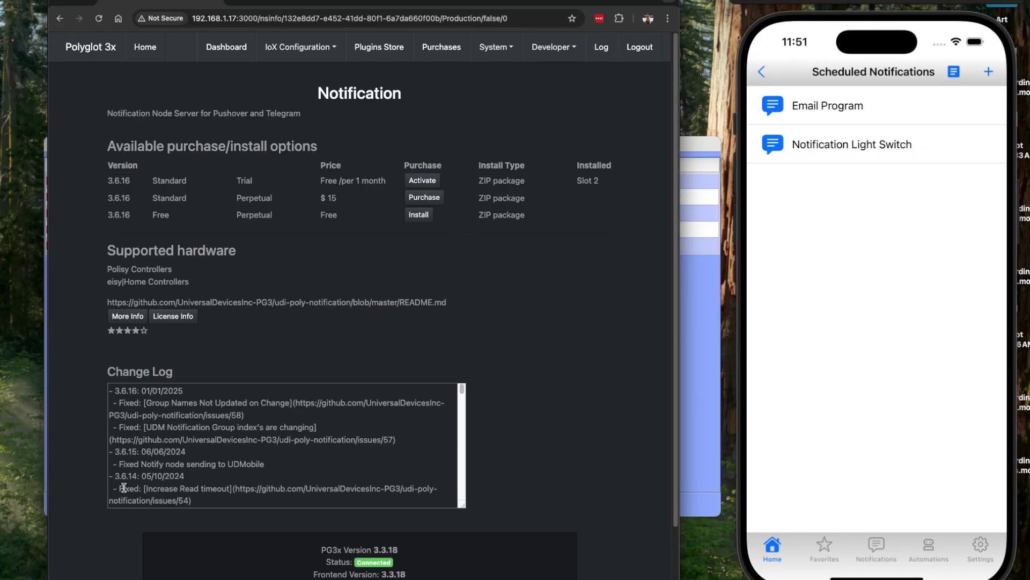
click(436, 198)
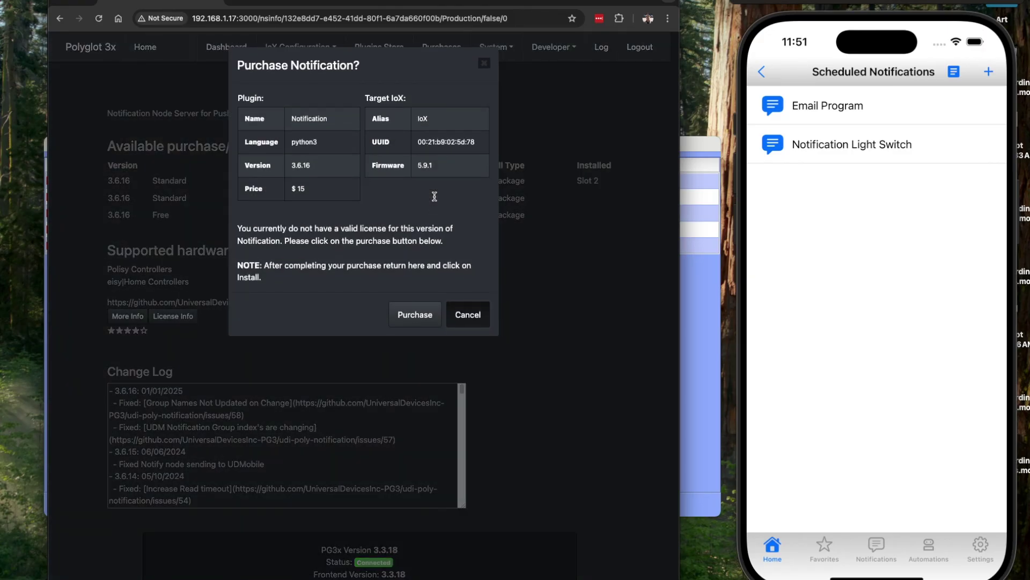
Confirm the $15 Notification license purchase, pay with PayPal, and acknowledge the success message
click(414, 315)
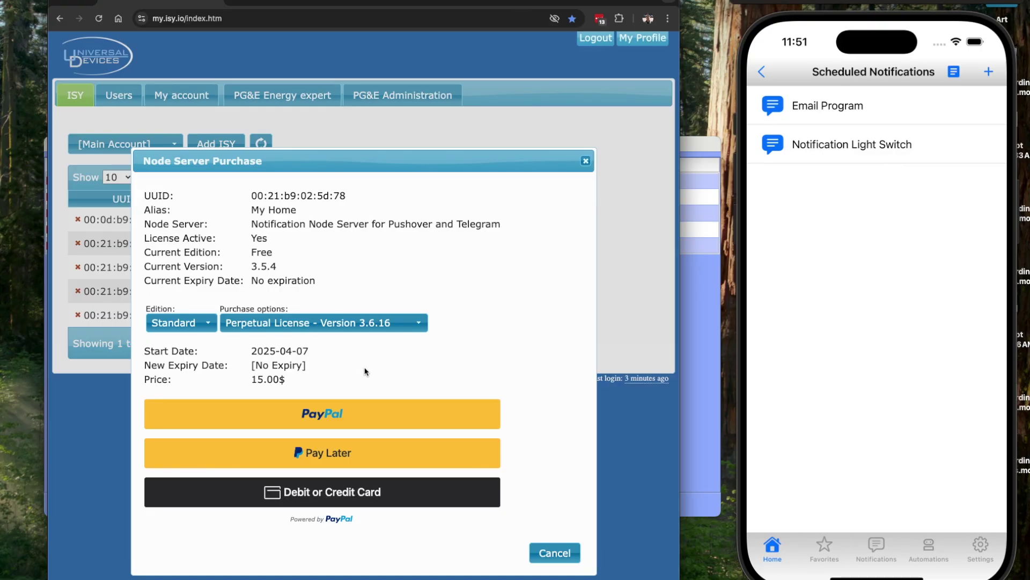
click(374, 410)
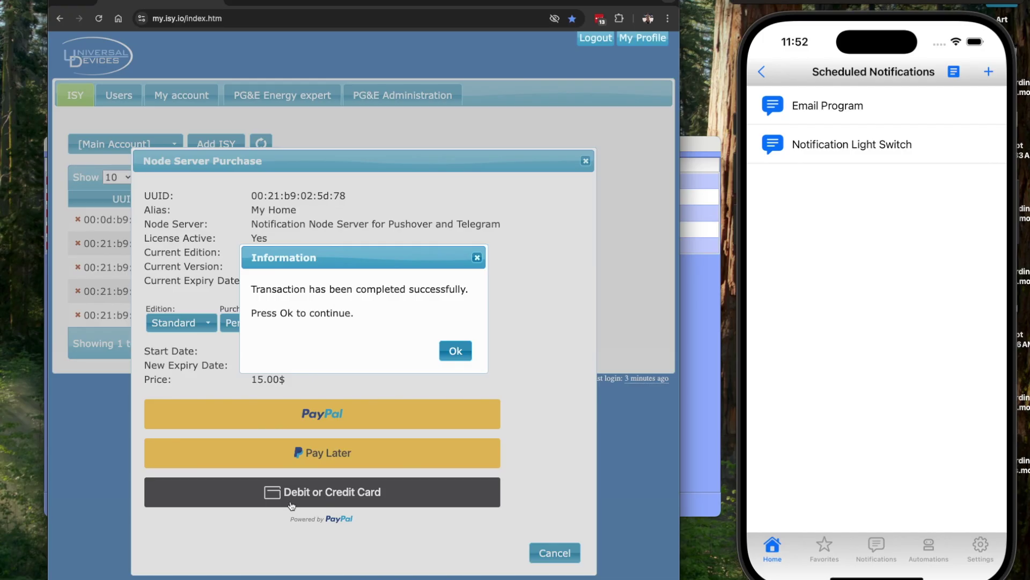
click(451, 353)
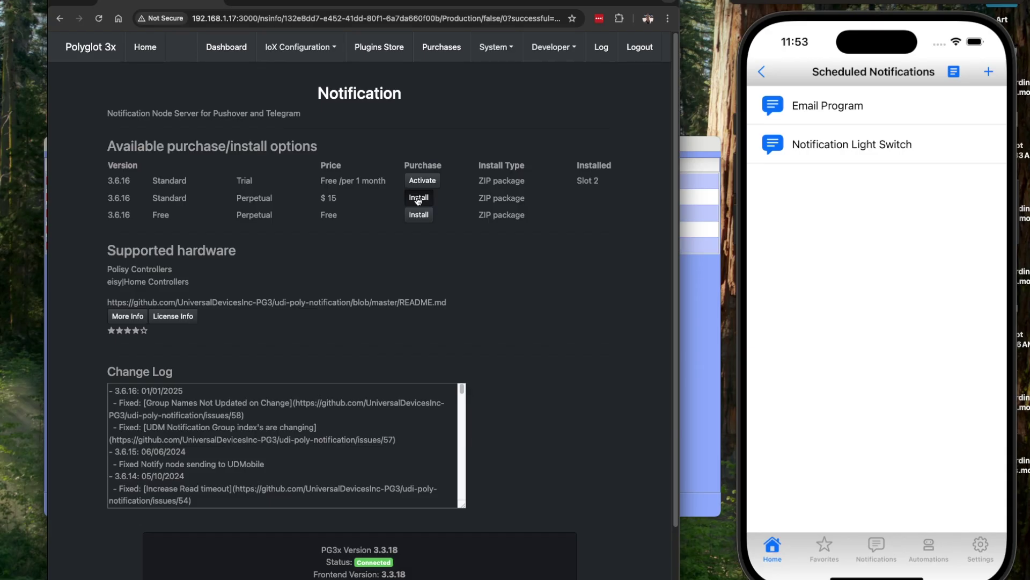
Install the perpetual Notification 3.6.16 plugin, reinstalling it into existing slot 2
click(418, 197)
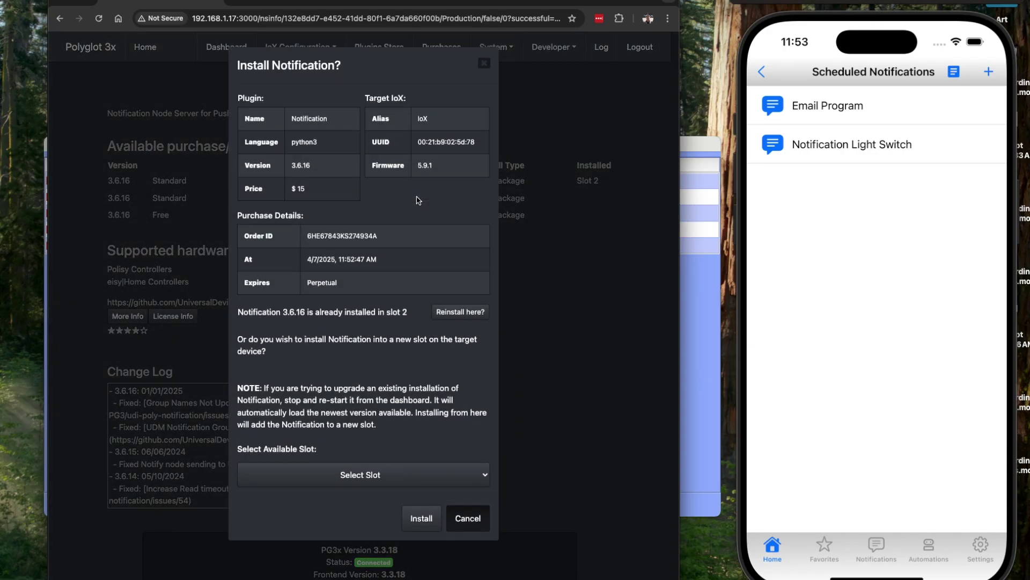
click(458, 317)
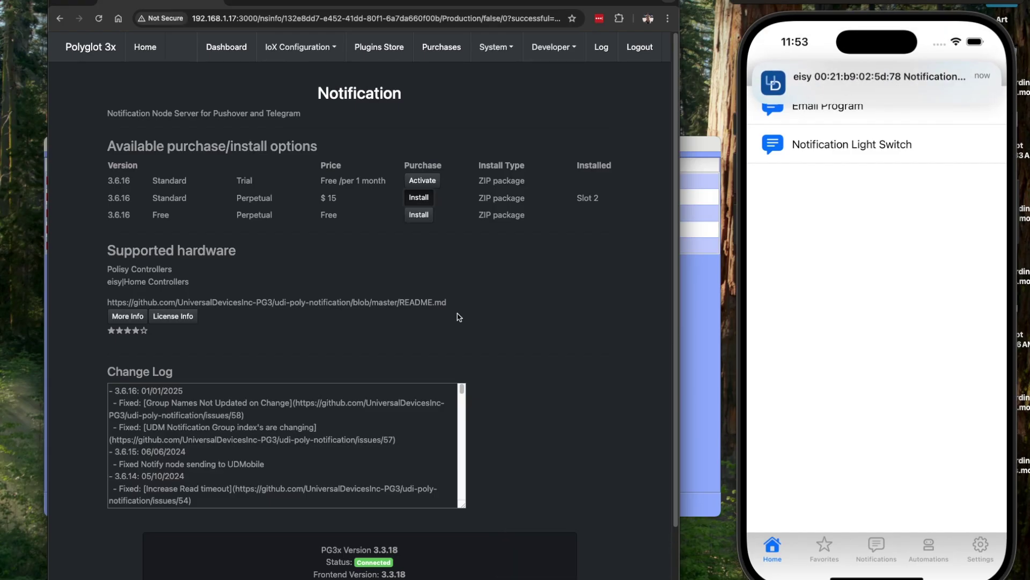
right_click(297, 229)
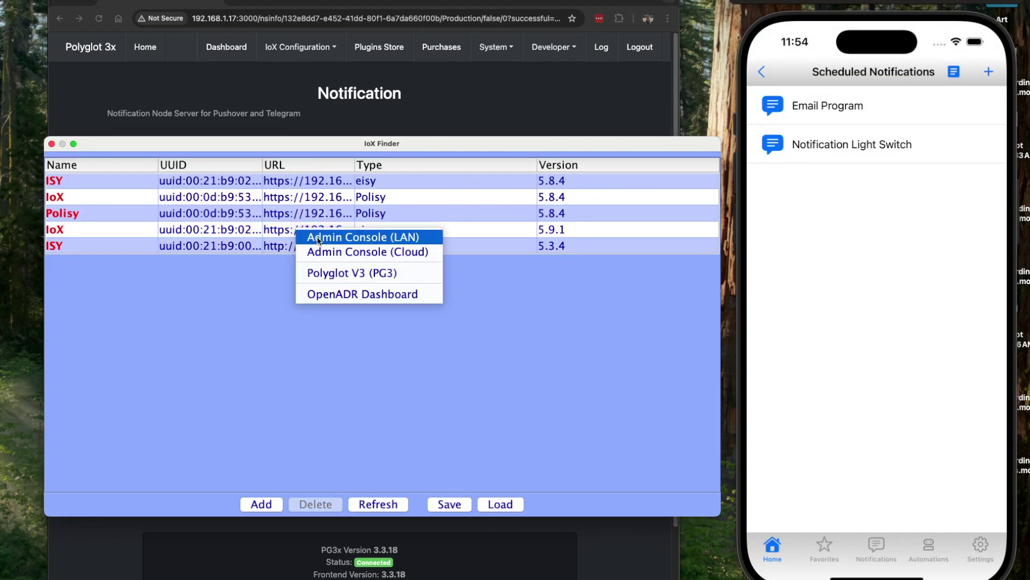